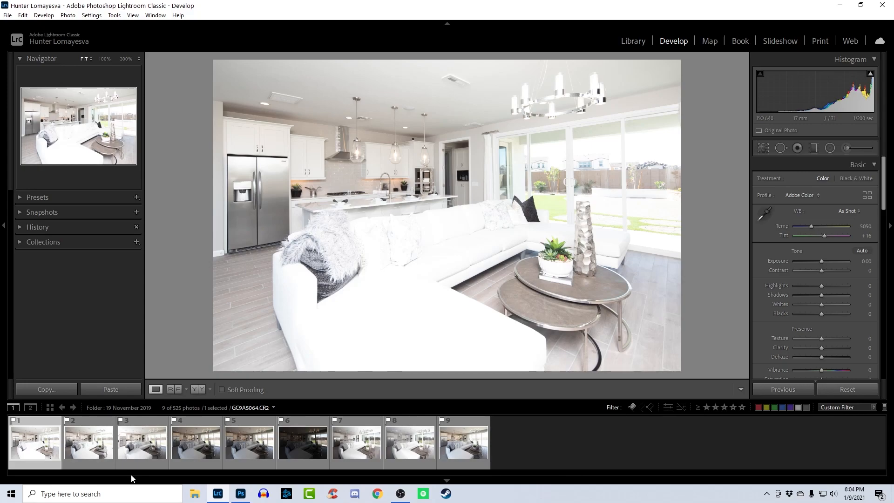
- Review the differently exposed shots of the living room in sequence, ending back at the first photo
key(Right)
key(Right)
key(Right)
key(Right)
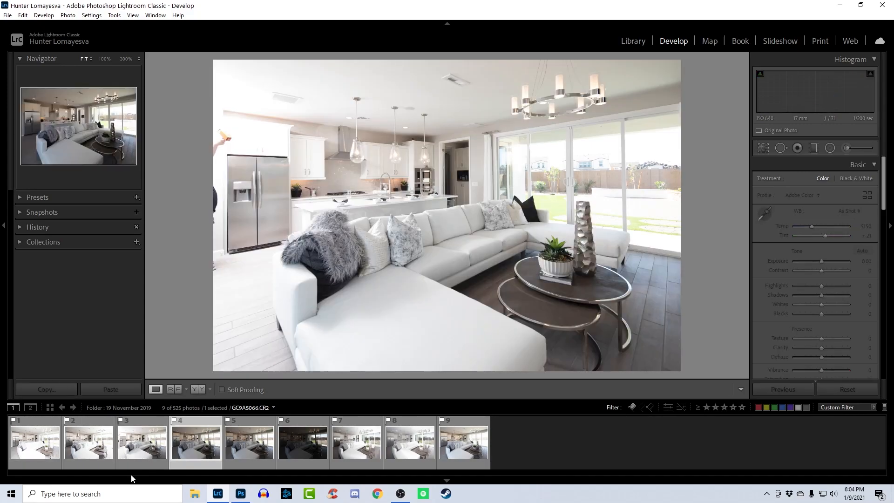
key(Right)
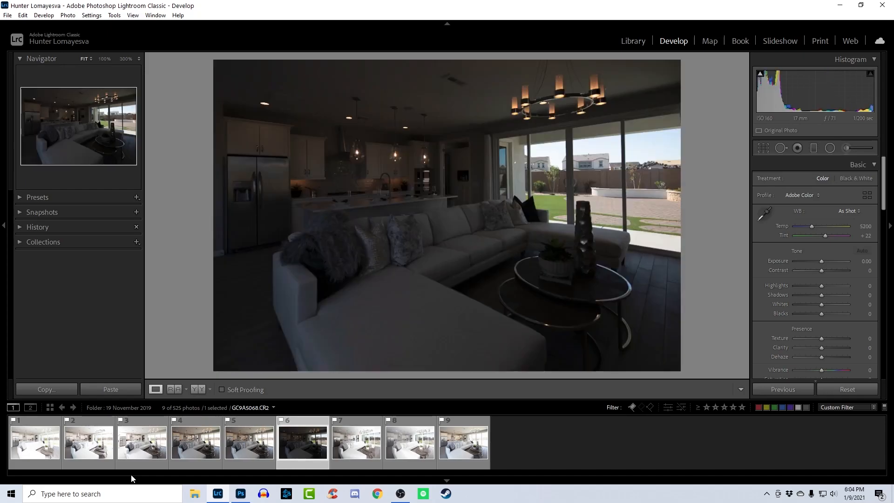
key(Right)
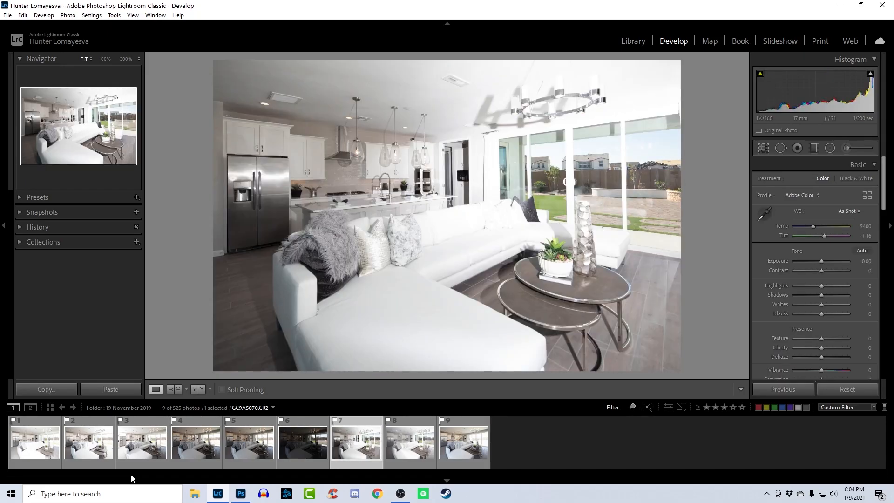
key(Home)
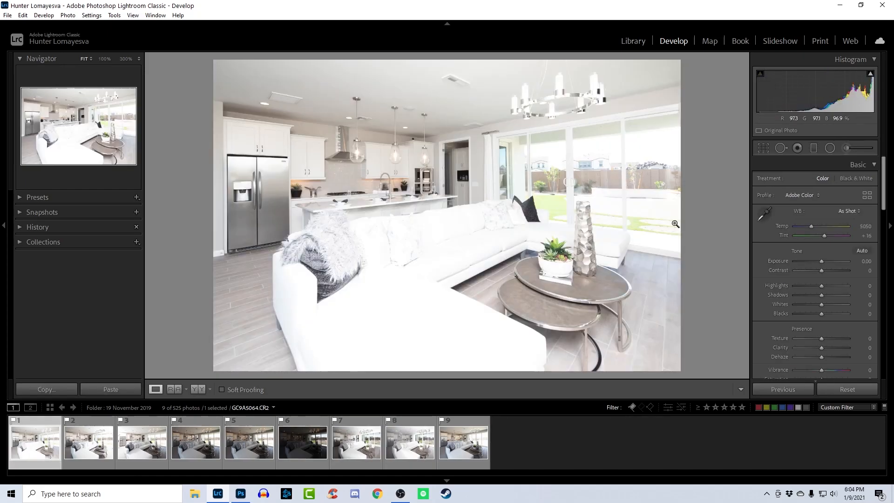
- Select all nine photos and set their Highlights to -45 and Shadows to +45
key(ctrl+a)
click(869, 285)
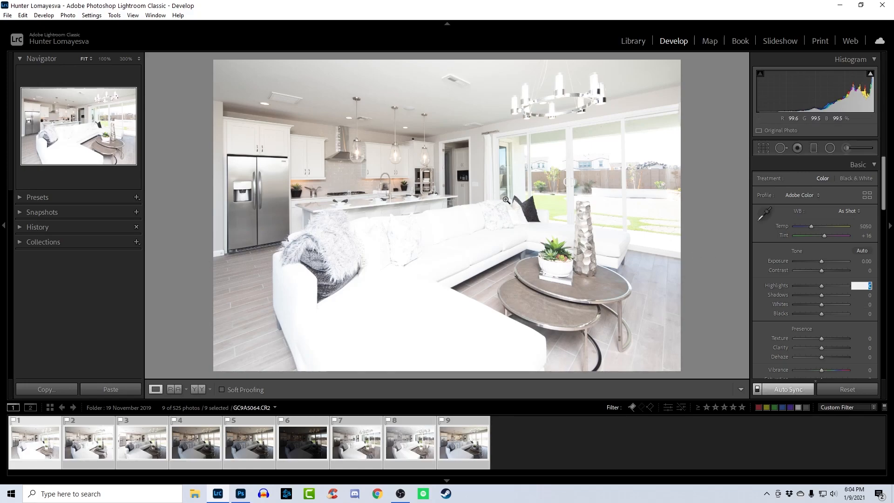
text(-45)
key(Tab)
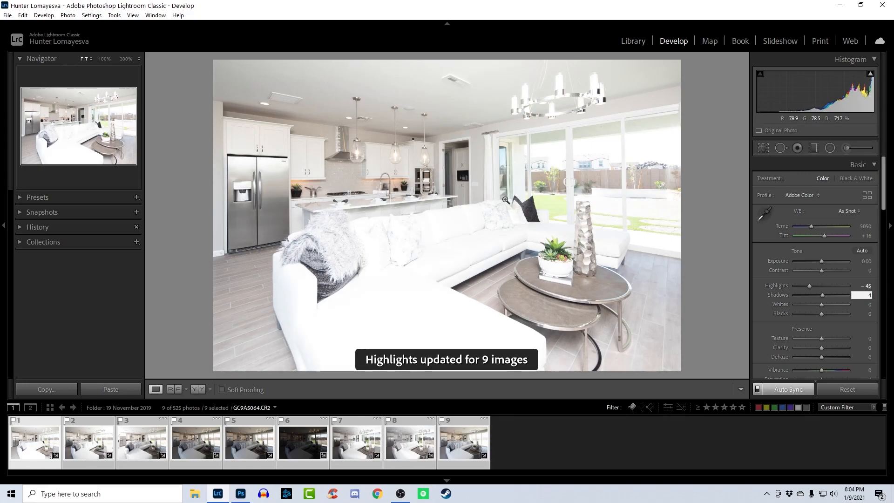
text(45)
key(Return)
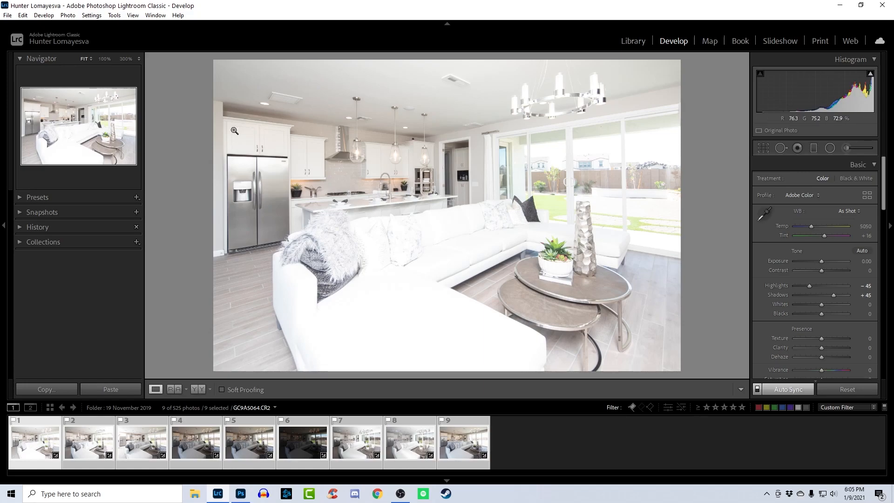
- Enable lens profile corrections for all nine selected photos
click(852, 212)
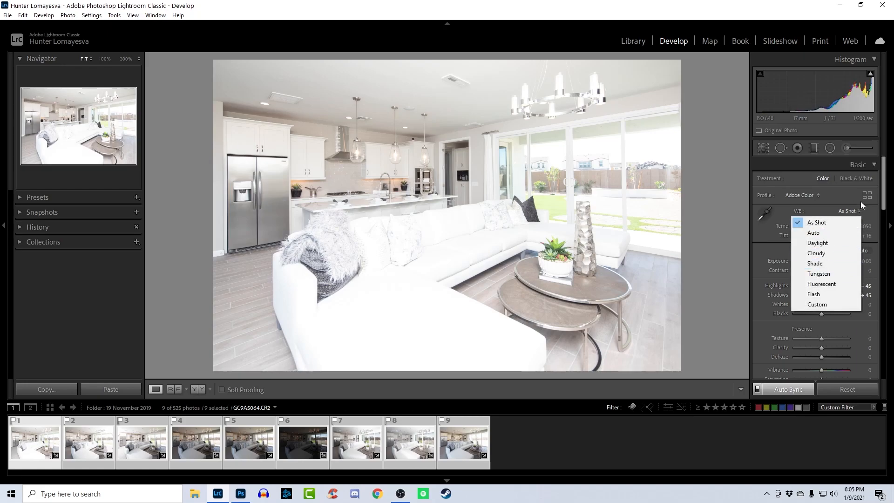
click(885, 205)
scroll(886, 195, down, 5)
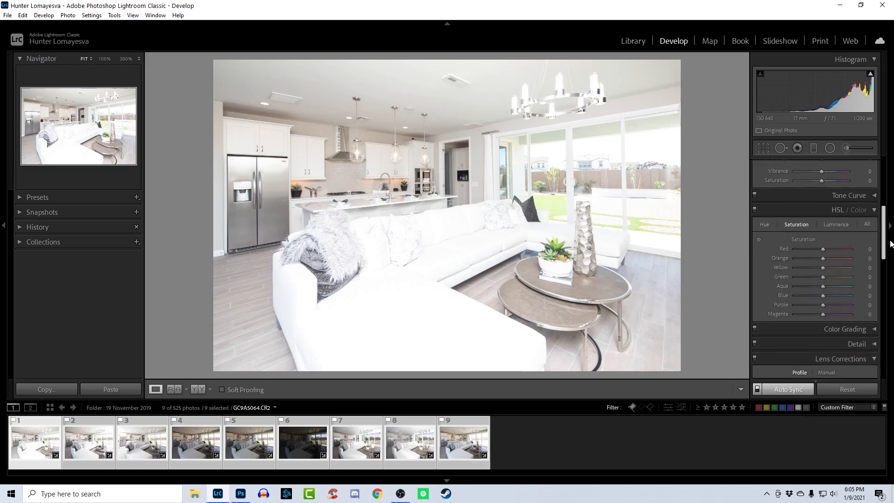
scroll(886, 210, down, 2)
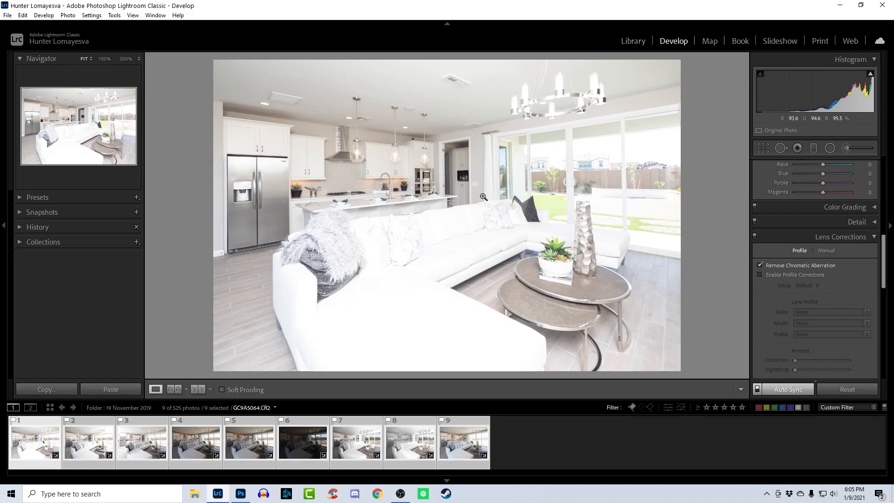
key(i)
scroll(845, 325, down, 3)
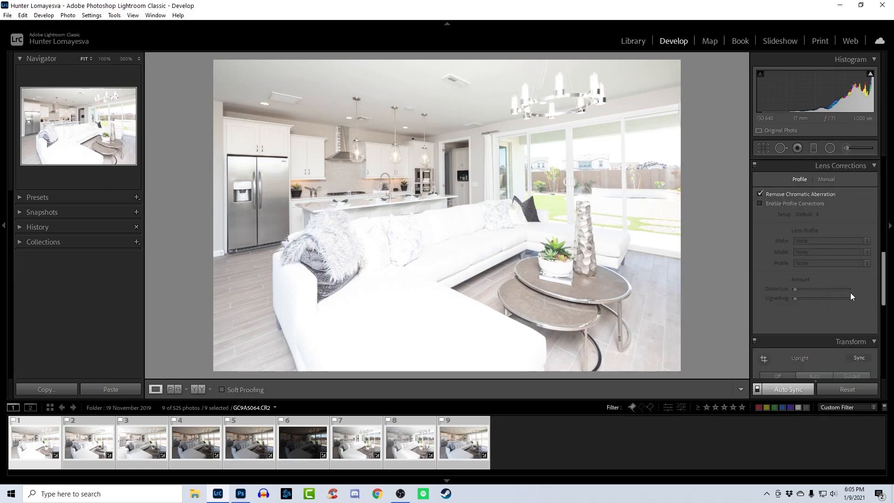
scroll(855, 298, up, 3)
scroll(852, 293, down, 3)
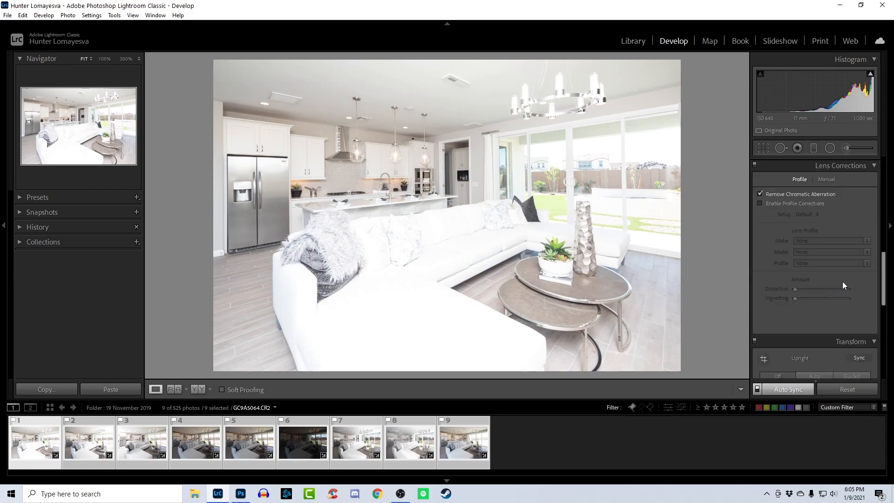
click(761, 203)
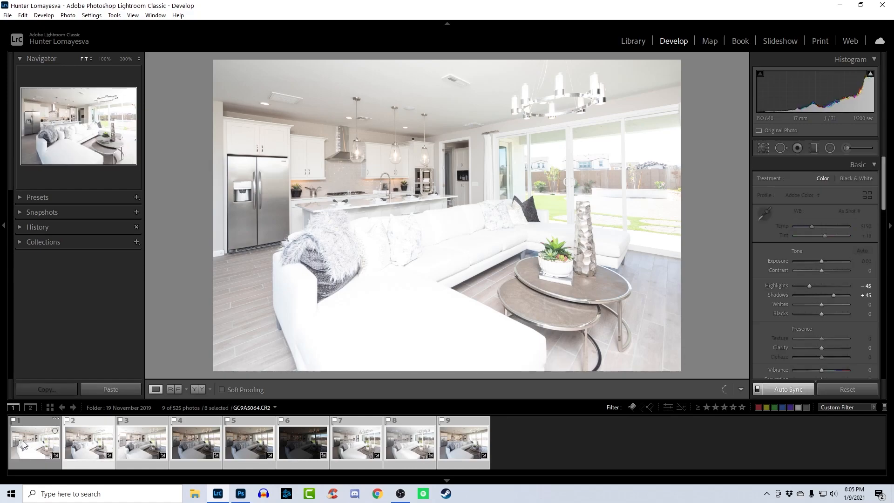
- Even out the exposure of the first few photos, setting the first to -0.50 and brightening the fourth
click(23, 440)
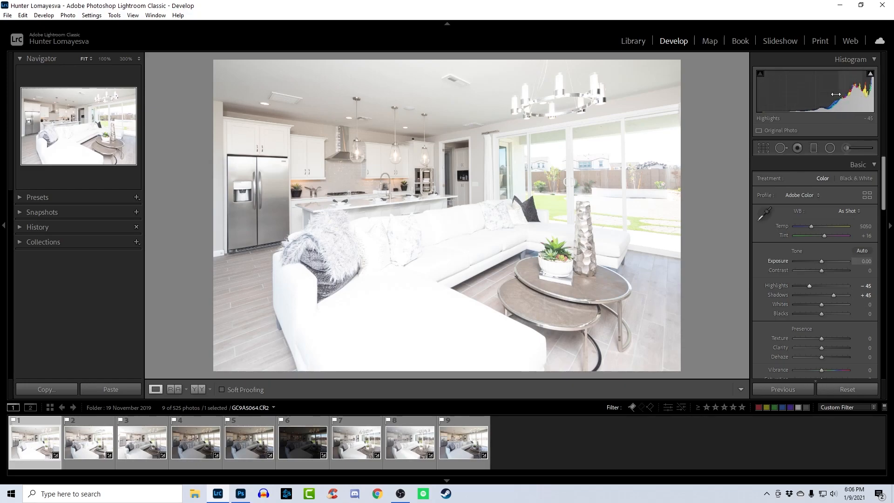
drag(822, 261, 818, 261)
key(Right)
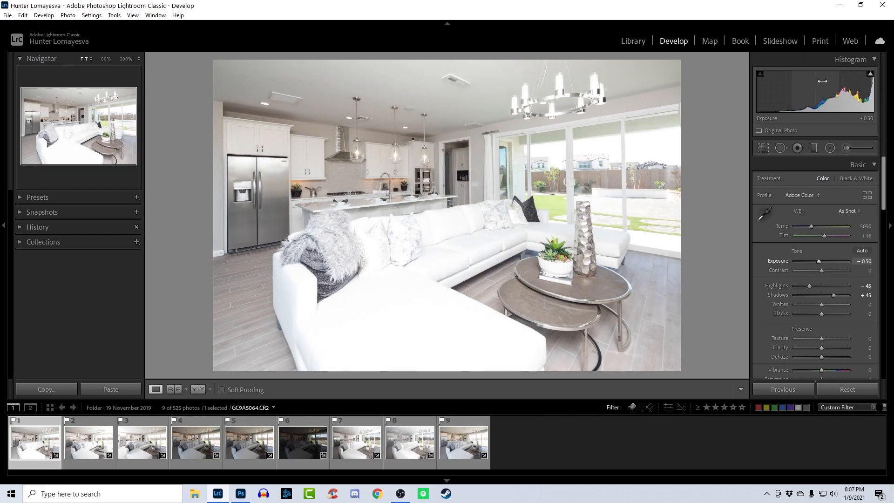
key(Right)
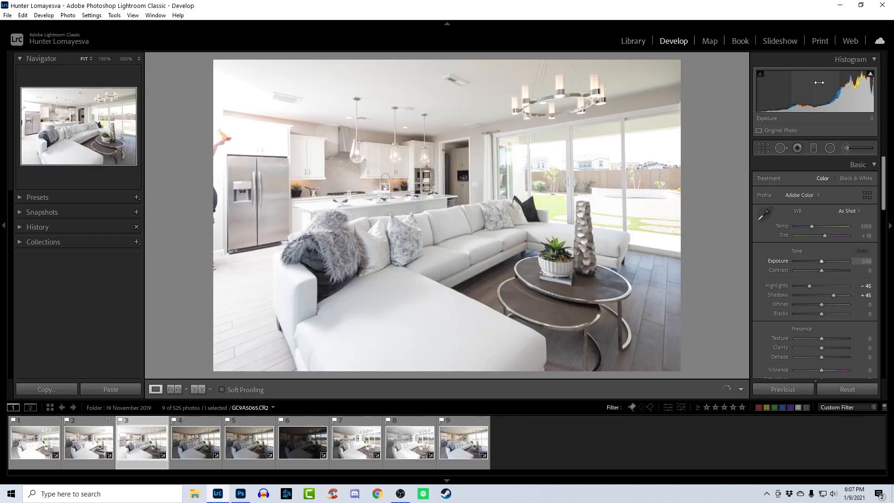
drag(820, 261, 821, 261)
key(Right)
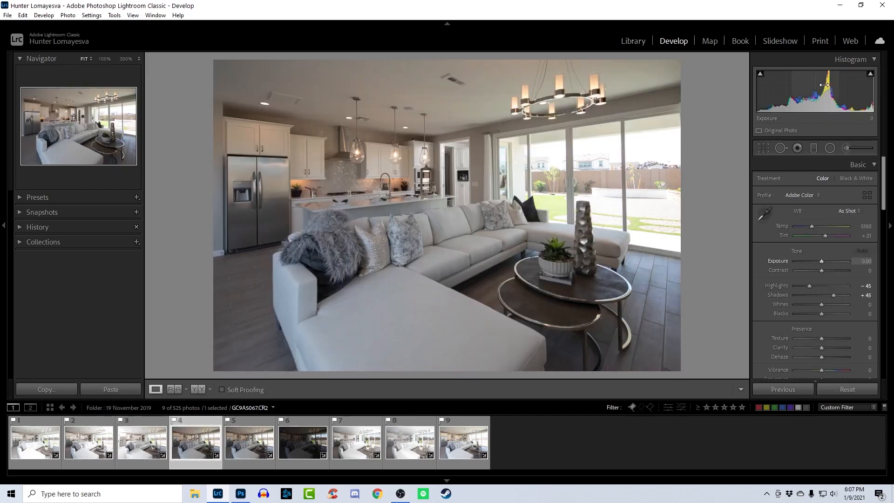
drag(807, 88, 820, 93)
- Raise the dark sixth photo's exposure to +0.64 and lower the seventh photo's exposure to -0.62
key(Right)
key(Right)
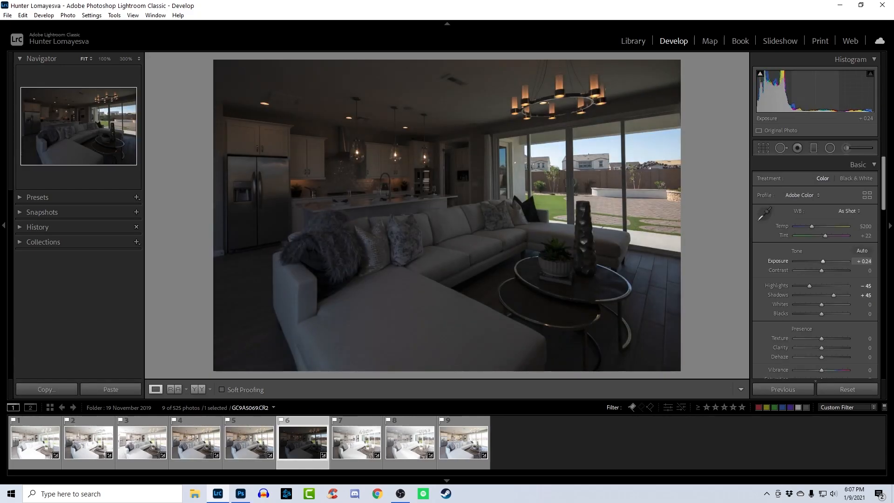
key(Right)
key(Left)
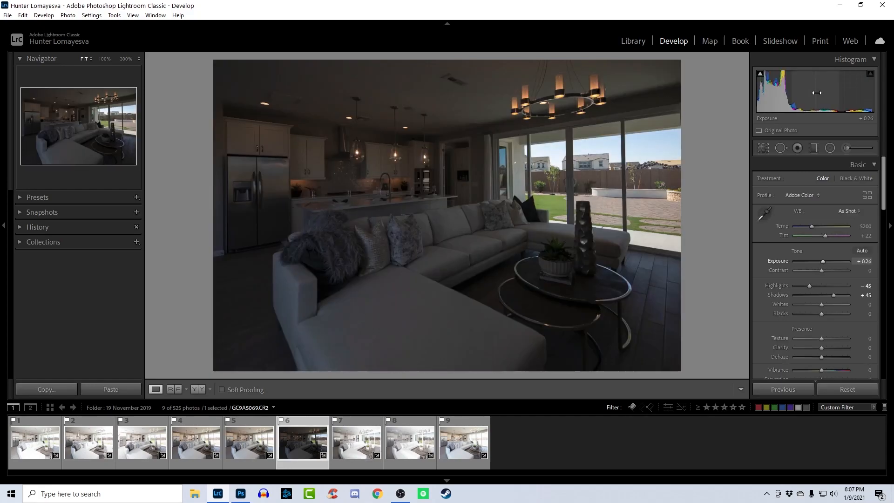
drag(805, 100, 812, 100)
key(Right)
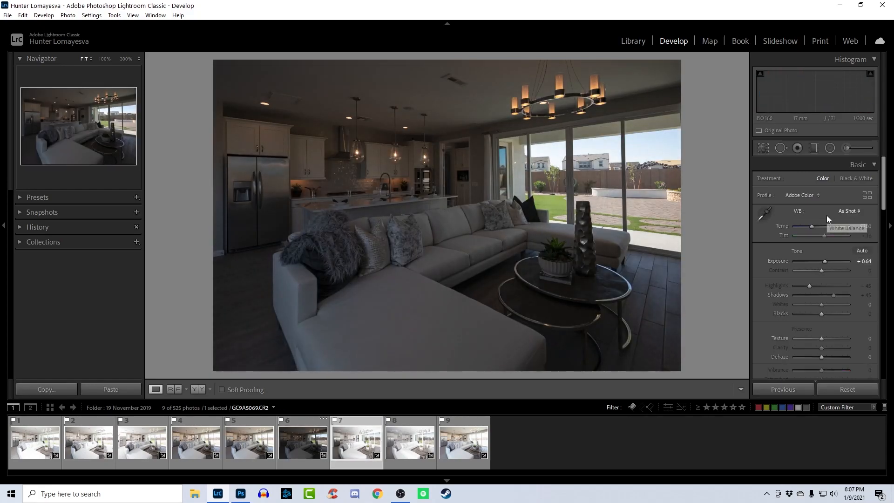
drag(818, 100, 807, 100)
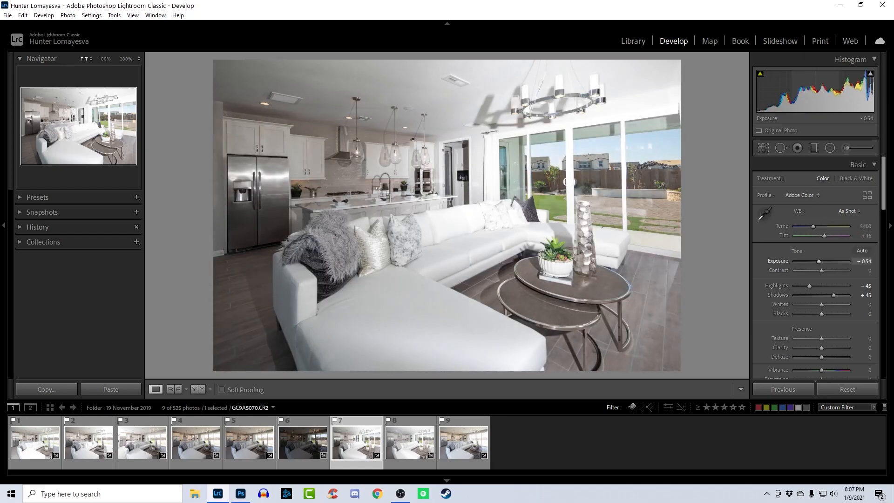
- Compare the window view in the dark sixth photo with the one in the flash-lit seventh photo
key(Right)
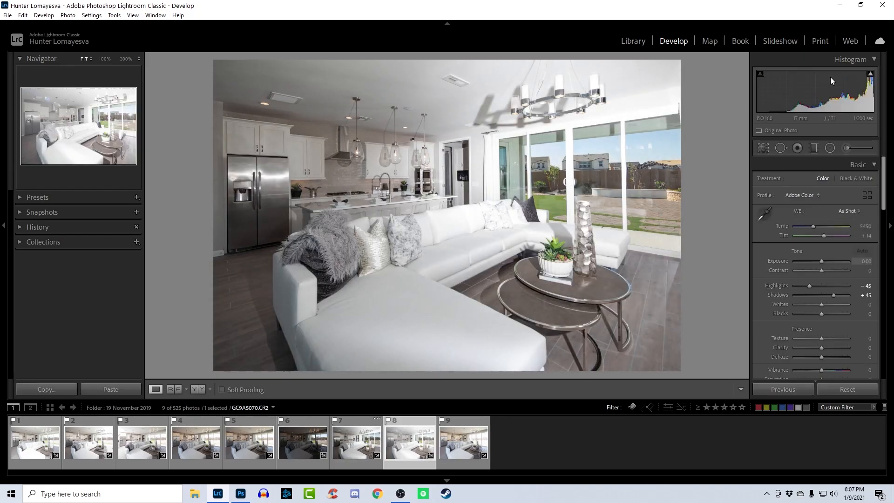
key(Left)
key(Left)
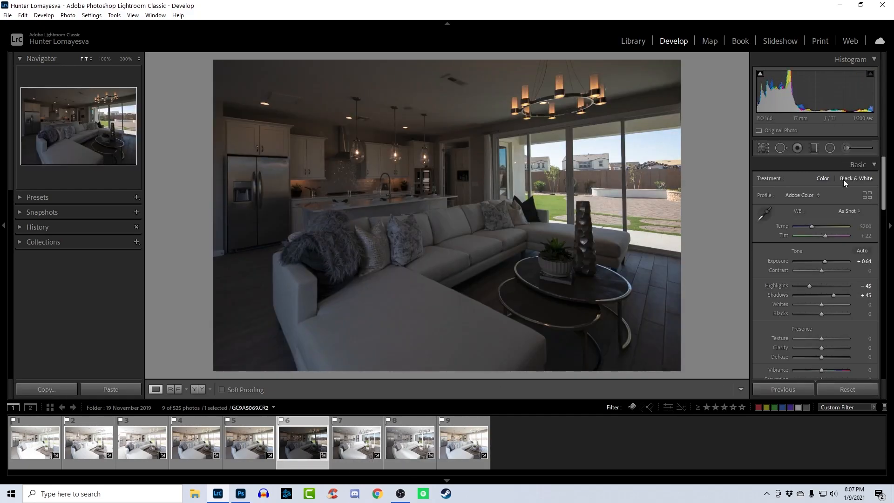
click(333, 448)
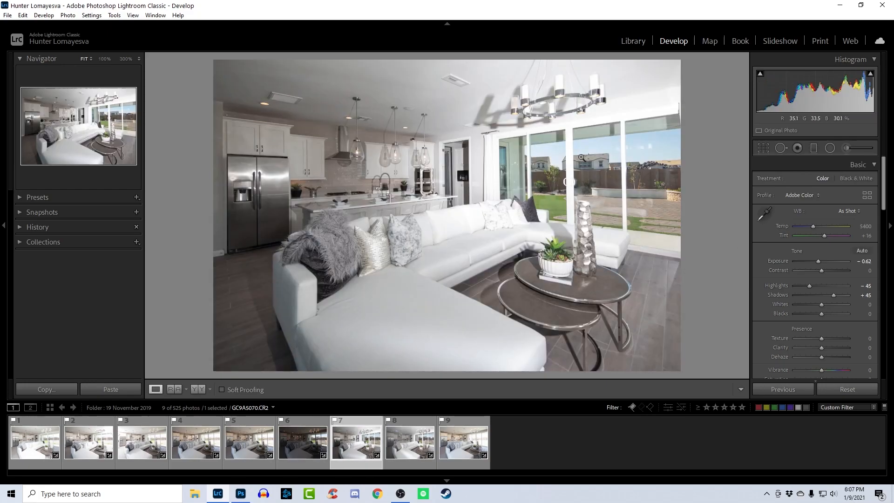
click(292, 433)
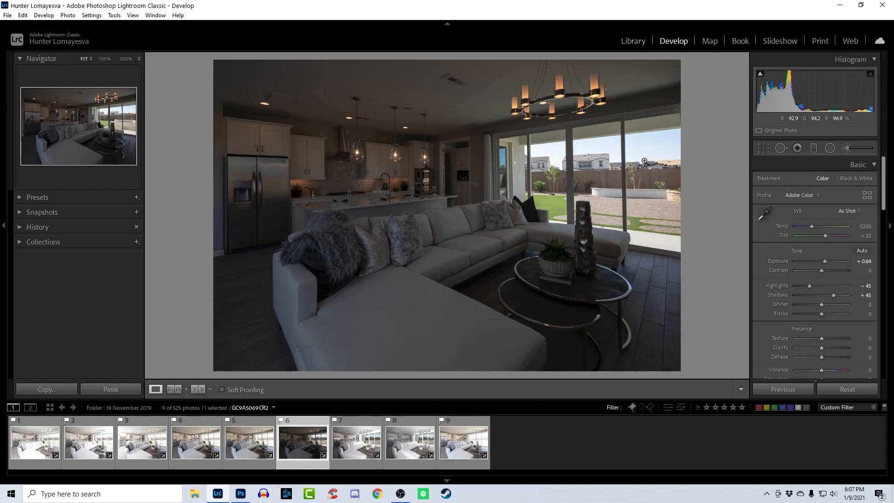
key(Right)
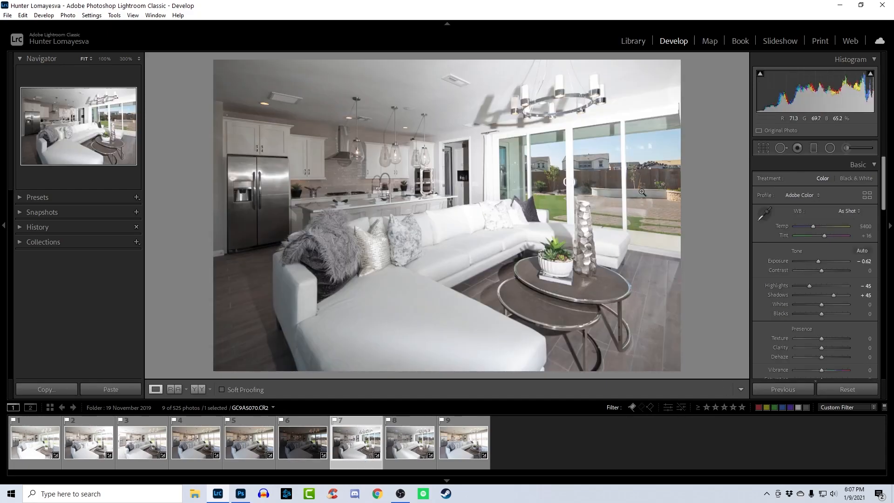
click(304, 445)
click(355, 445)
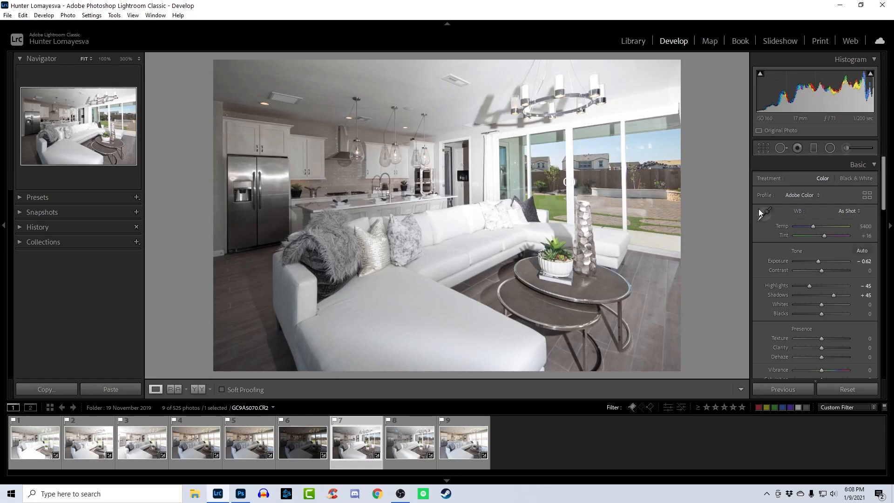
- Check neutral tones in the window view with the White Balance Selector and raise the sixth photo's exposure to +1.20
click(764, 213)
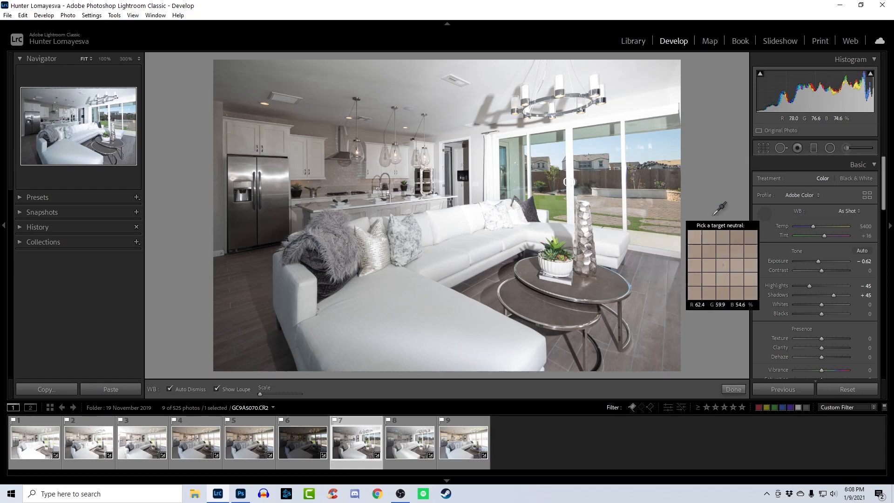
key(Left)
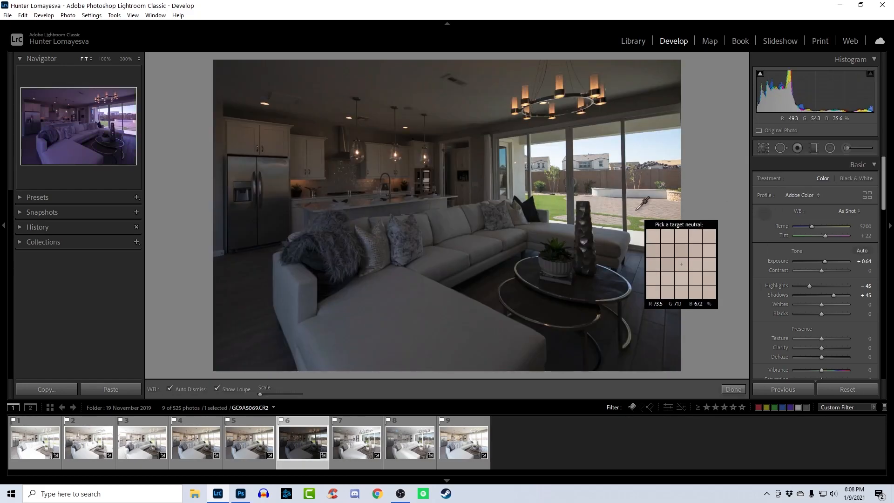
key(Escape)
drag(808, 96, 821, 96)
key(w)
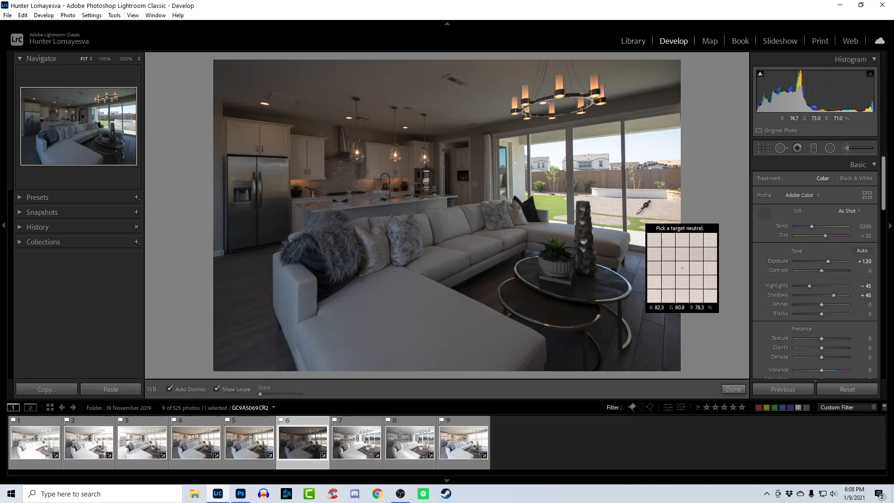
key(Escape)
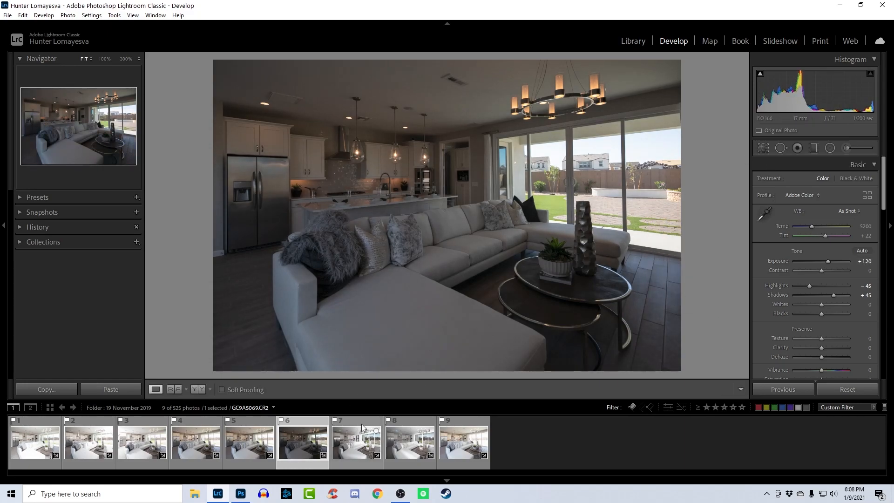
click(463, 443)
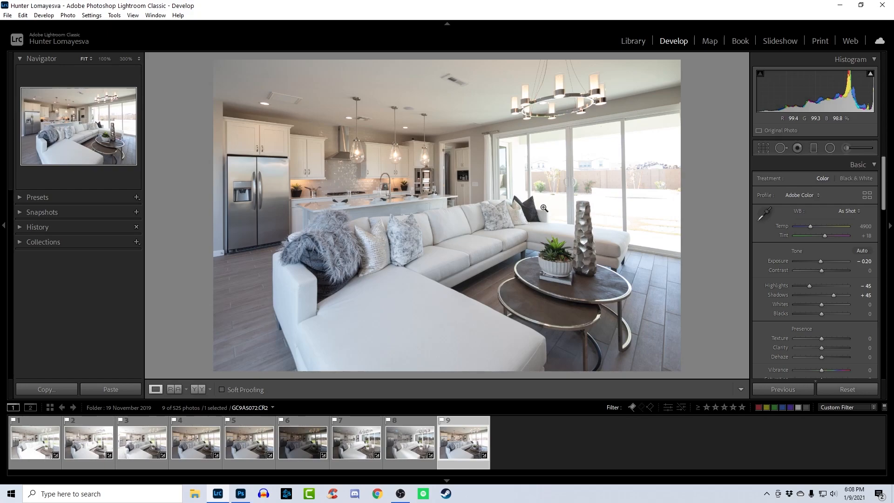
key(ctrl+a)
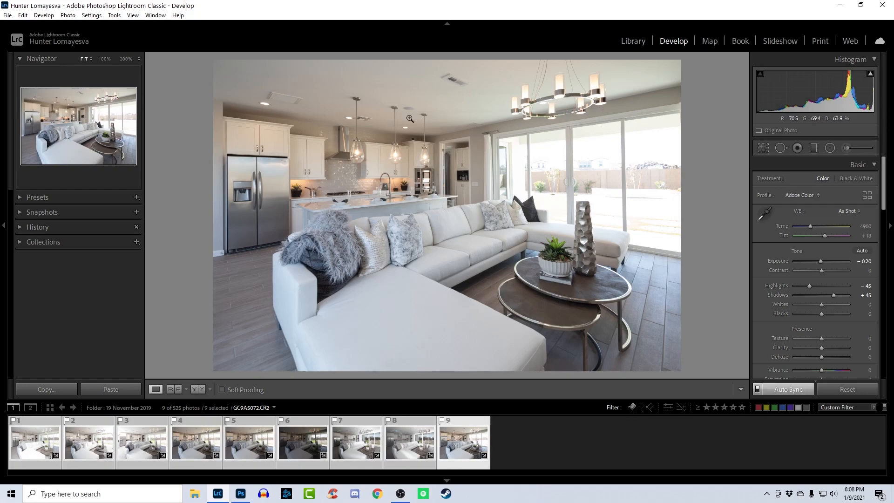
right_click(410, 119)
click(692, 186)
- Select the whole range from the first through the ninth photo, with the first as the active photo
click(34, 445)
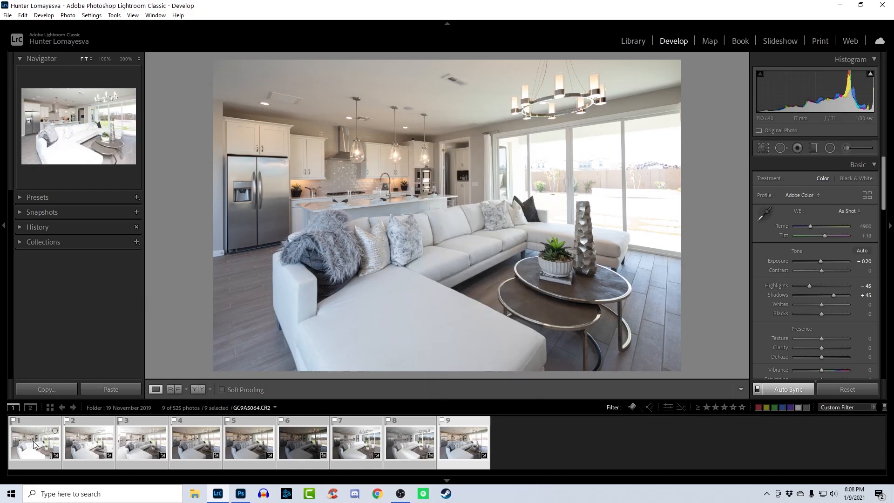
click(33, 444)
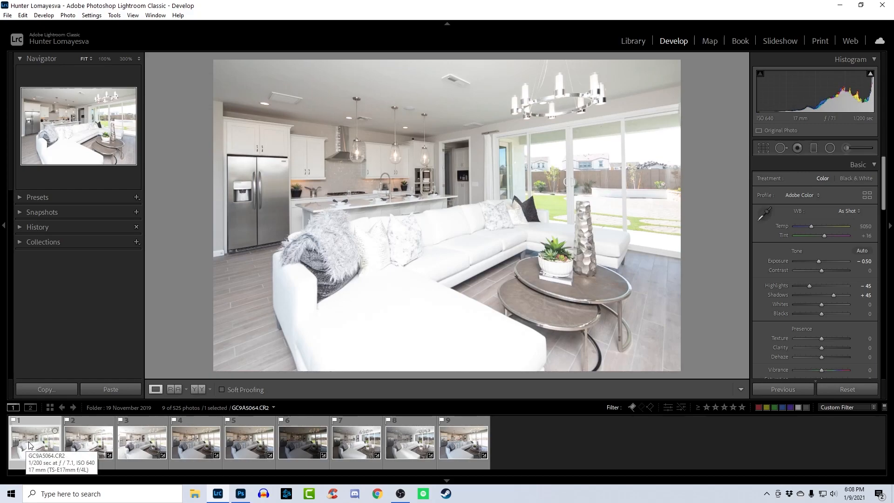
shift+click(454, 450)
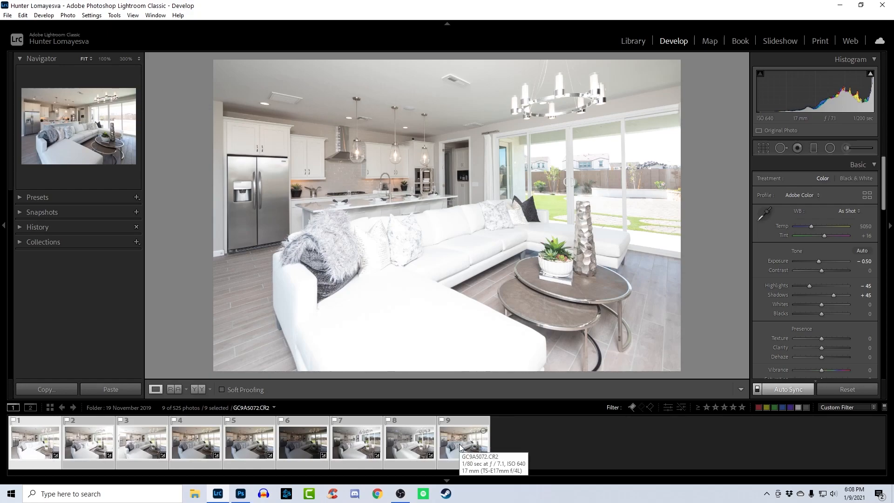
- Open the nine selected photos as layers of a single document in Photoshop
right_click(448, 186)
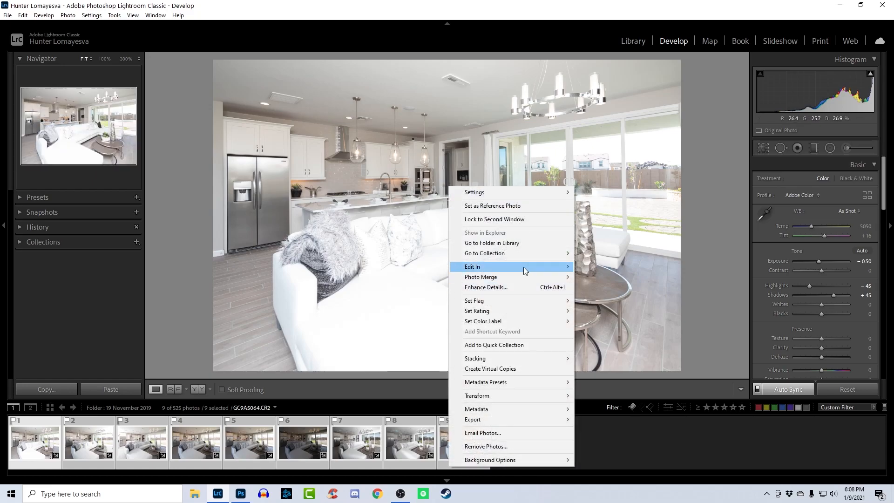
mouse_move(526, 267)
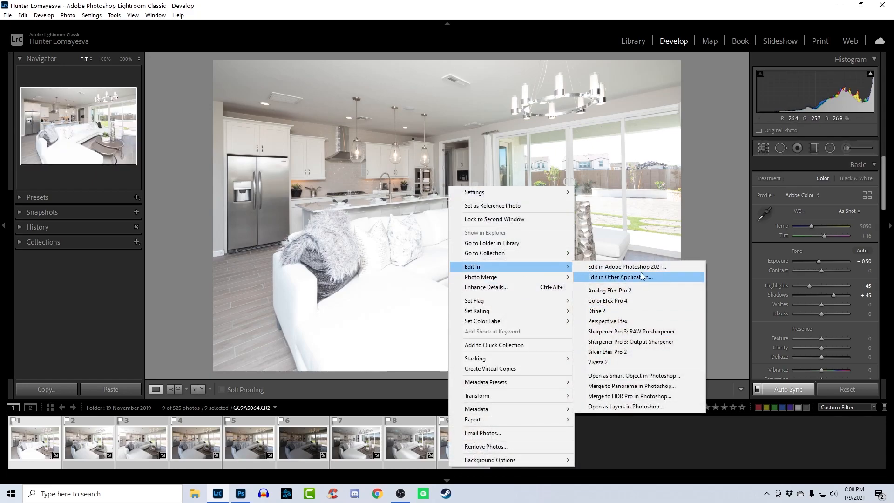
click(645, 407)
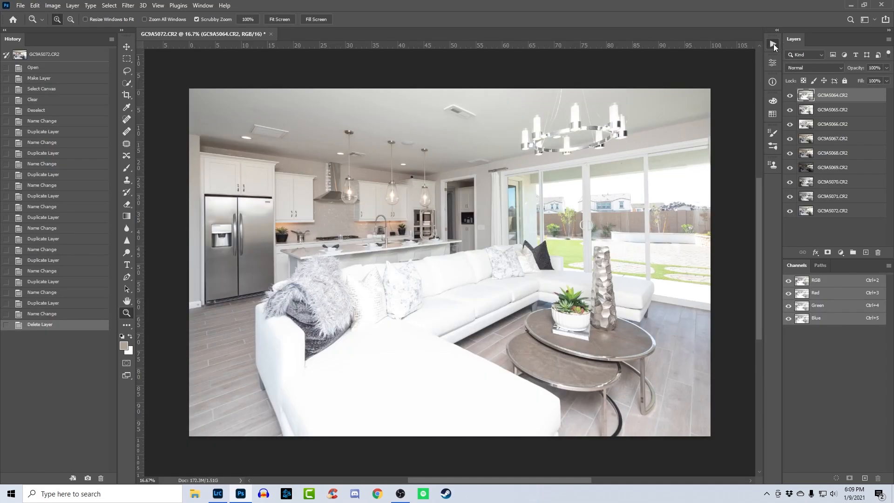
- Run the Reverse Layers action from the Flambient Post-Processing Workflow v1.2 set
click(773, 43)
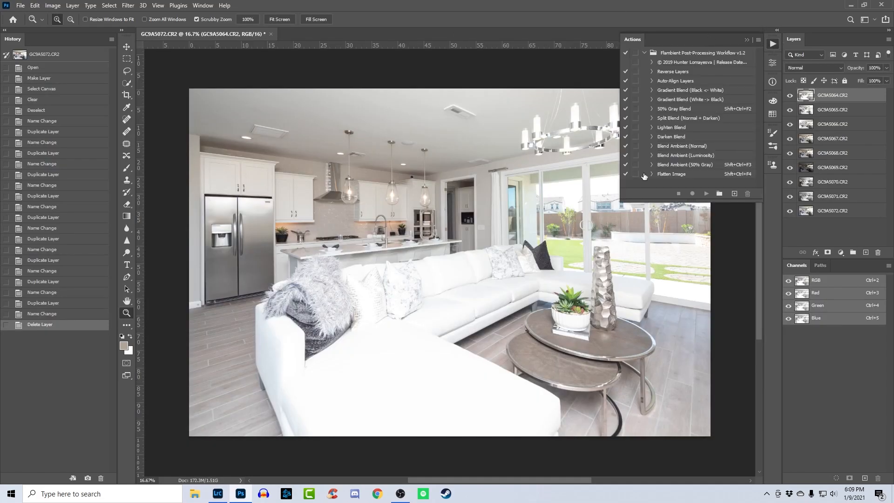
drag(623, 201, 608, 191)
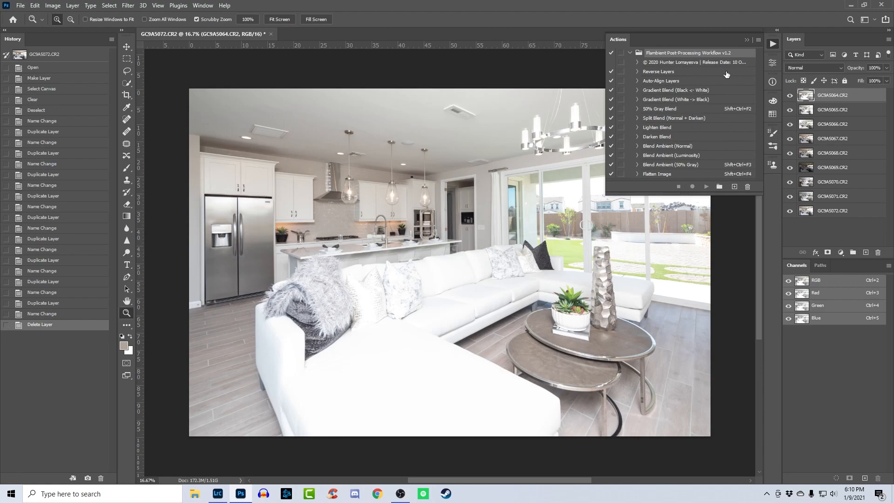
click(657, 111)
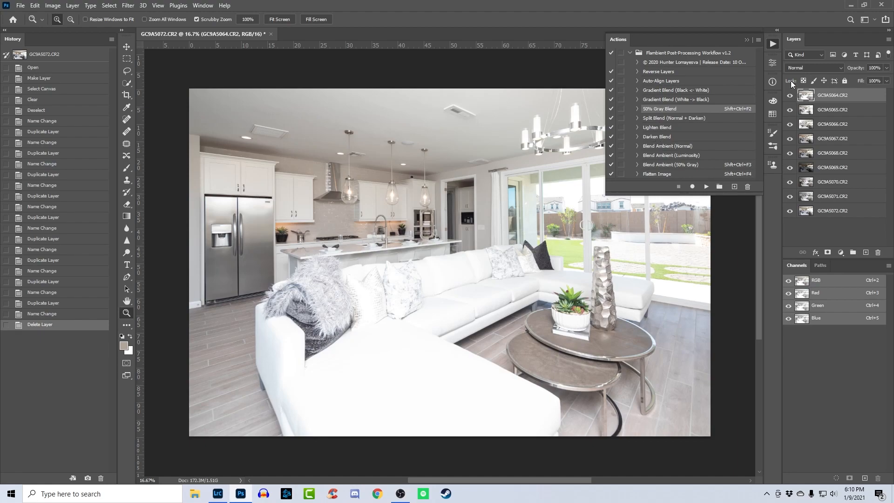
click(669, 74)
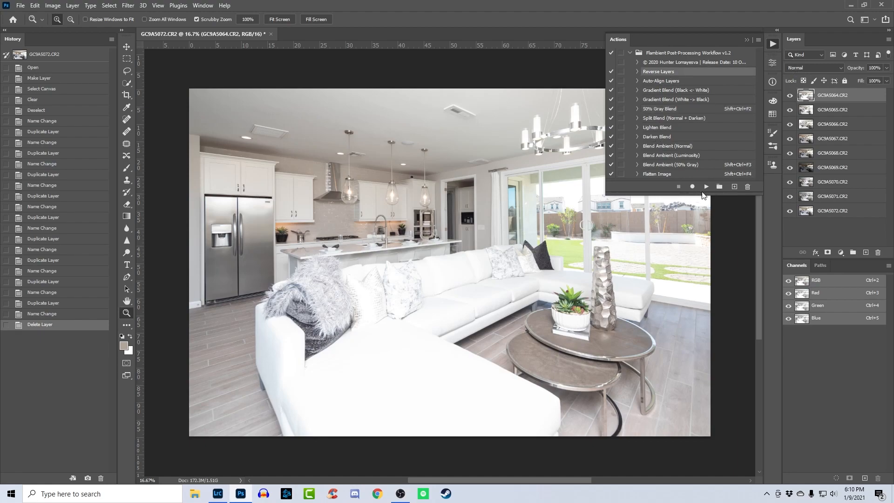
click(706, 187)
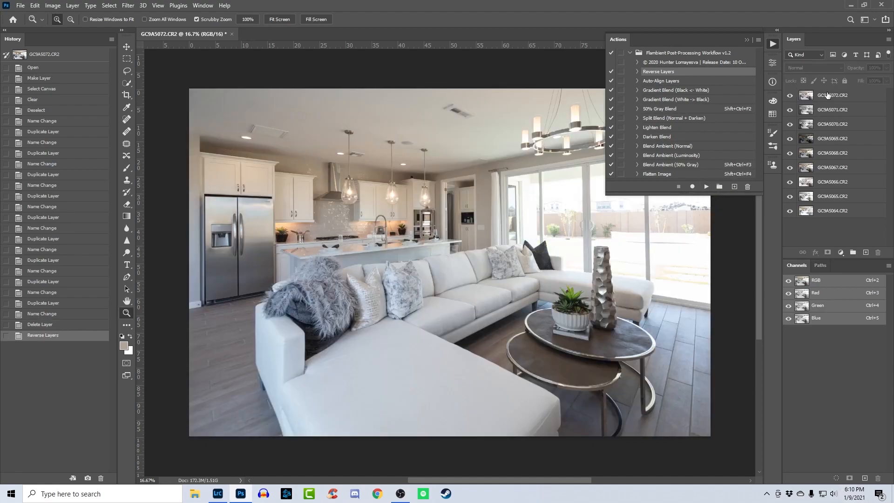
- Hide the six layers above GC9A5066.CR2 and run the 50% Gray Blend action on GC9A5066.CR2
drag(790, 95, 790, 182)
click(818, 182)
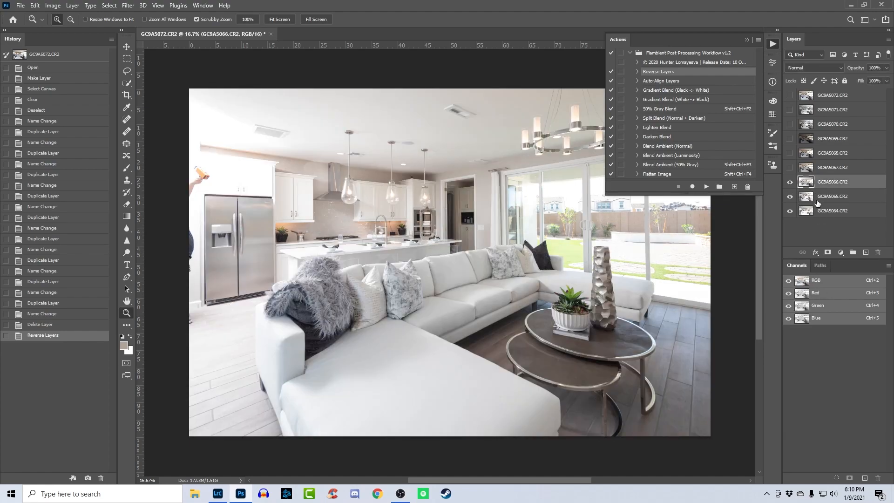
click(792, 184)
click(792, 183)
click(791, 184)
click(791, 183)
click(791, 184)
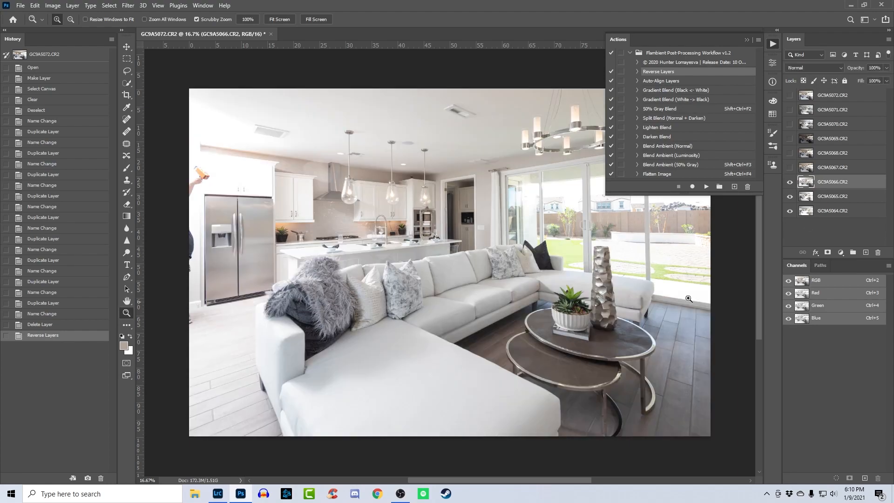
click(693, 109)
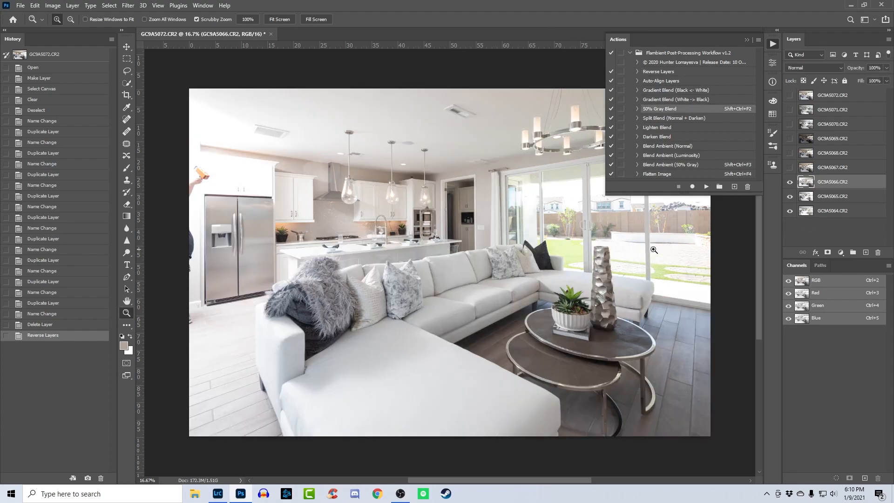
key(shift+ctrl+F2)
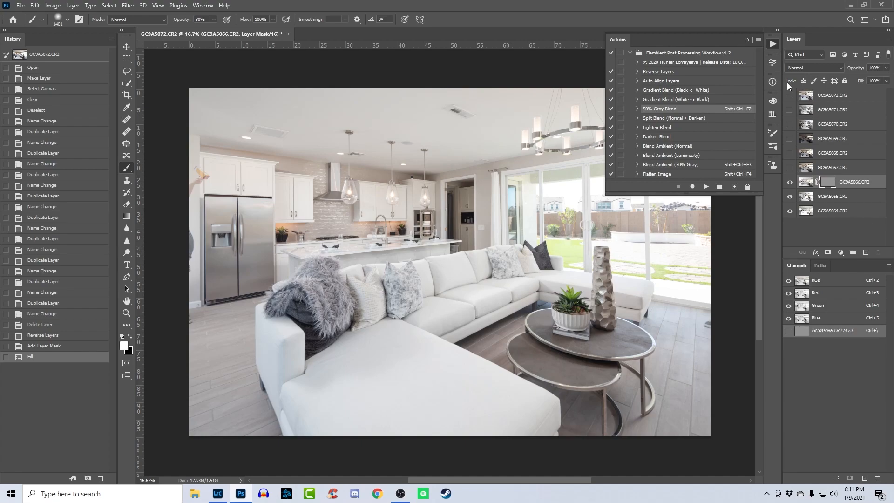
- Move GC9A5064.CR2 directly above GC9A5066.CR2 and run the 50% Gray Blend action on it
drag(833, 210, 832, 176)
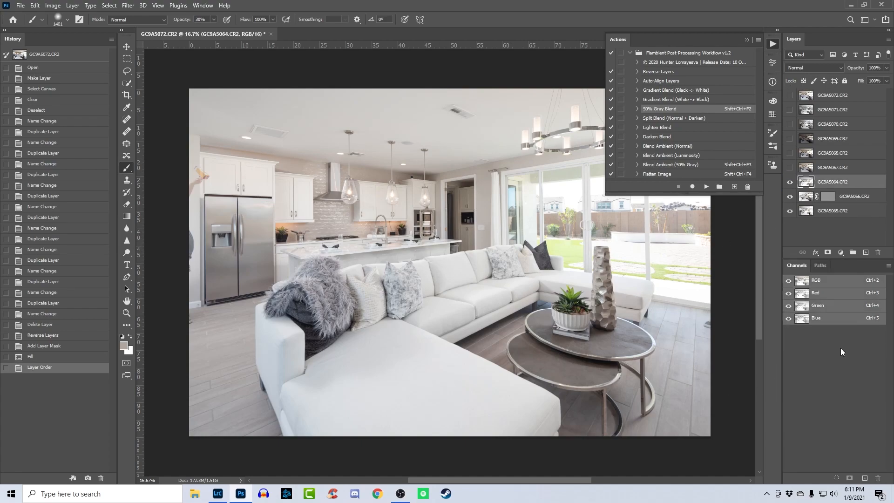
key(ctrl+shift+F2)
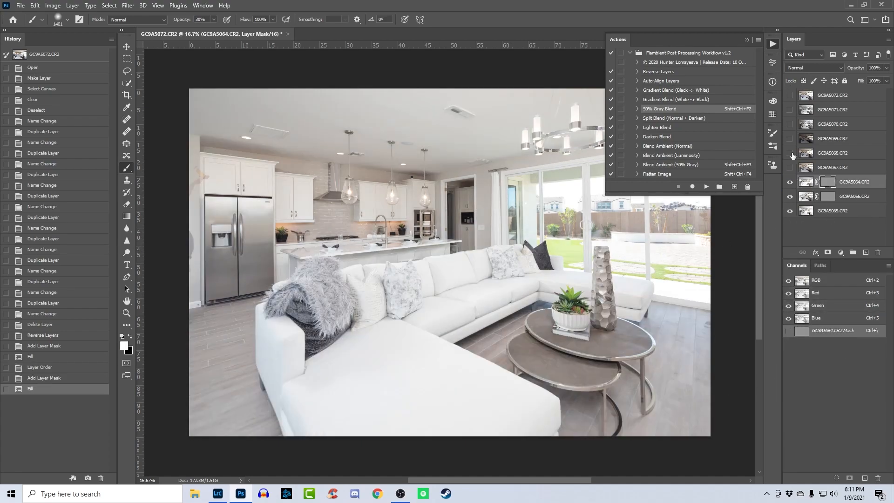
click(771, 43)
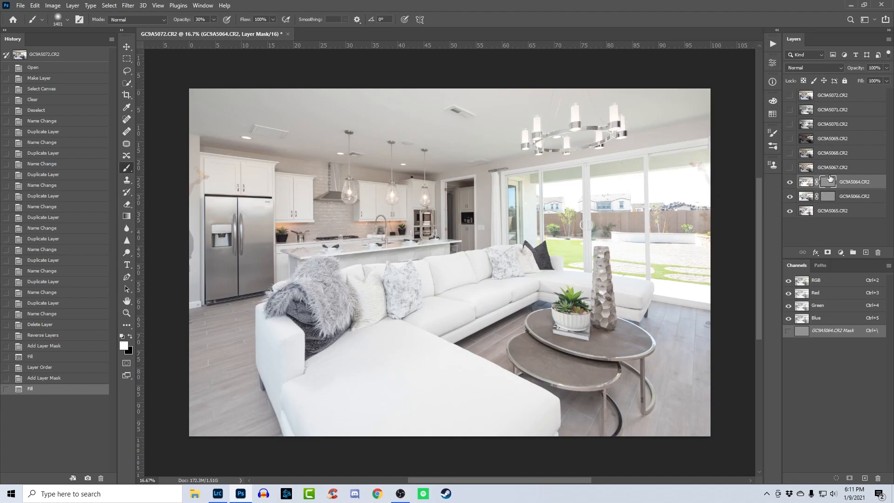
- Hide GC9A5064.CR2, target the GC9A5066.CR2 layer mask, and set the brush to 100% opacity and about 2748 px
shift+click(828, 181)
shift+click(833, 180)
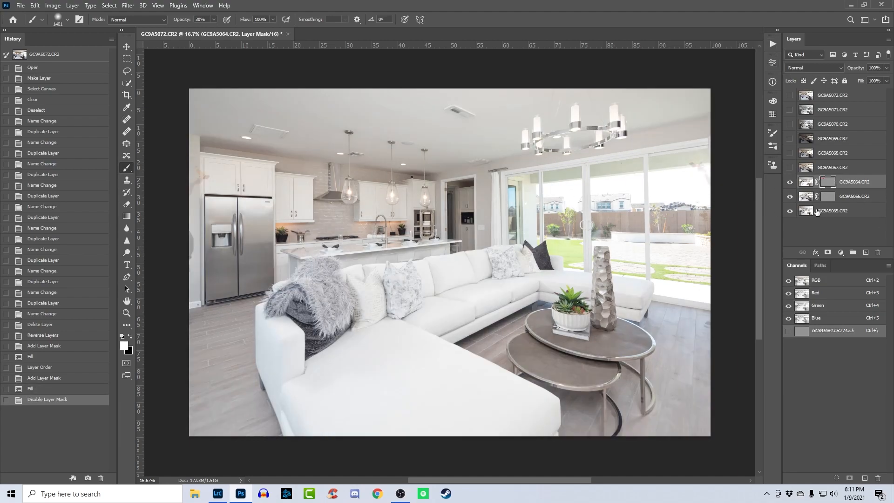
click(790, 182)
click(825, 196)
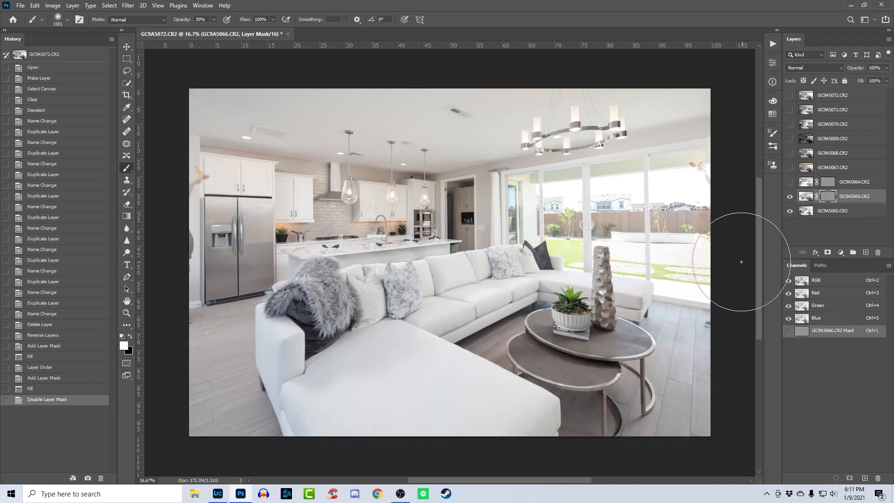
click(185, 22)
text(100)
key(Return)
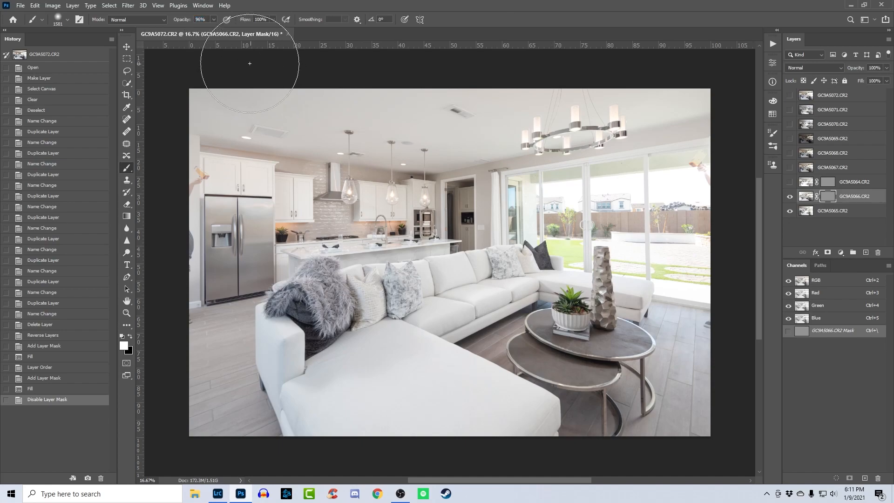
mouse_move(311, 244)
mouse_down()
mouse_move(341, 256)
mouse_move(330, 210)
mouse_move(453, 210)
mouse_move(359, 208)
mouse_up()
mouse_move(438, 210)
mouse_down()
mouse_move(432, 225)
mouse_move(445, 209)
mouse_move(425, 208)
mouse_move(471, 212)
mouse_move(385, 211)
mouse_move(476, 217)
mouse_move(418, 215)
mouse_move(451, 214)
mouse_move(465, 193)
mouse_move(438, 212)
mouse_move(450, 134)
mouse_move(463, 136)
mouse_up()
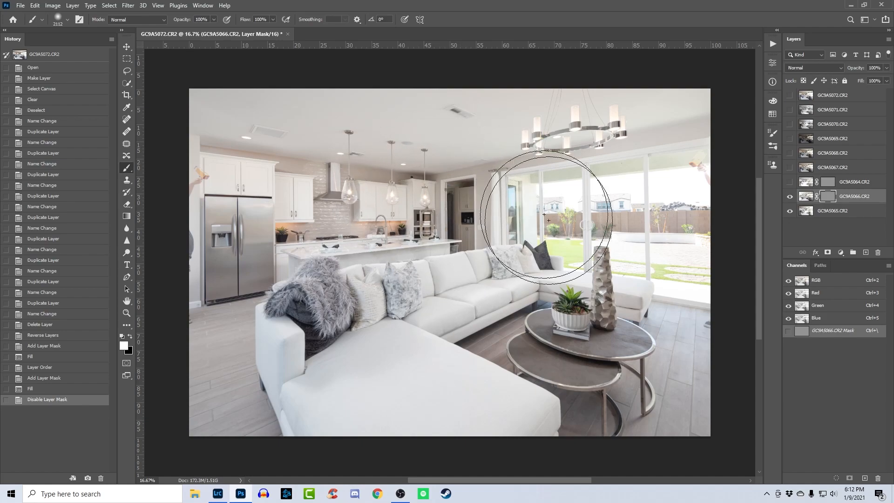
drag(412, 203, 436, 203)
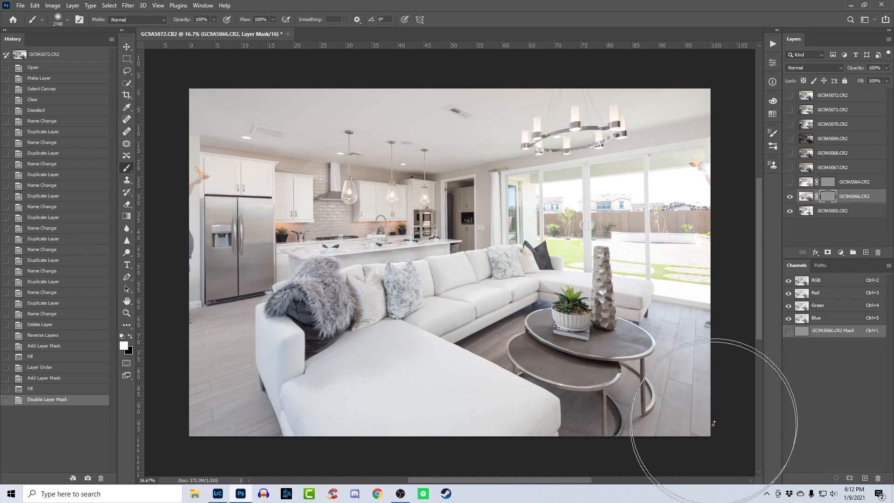
- Paint the GC9A5066.CR2 mask black over the room's left side and white over its right side
shift+click(828, 197)
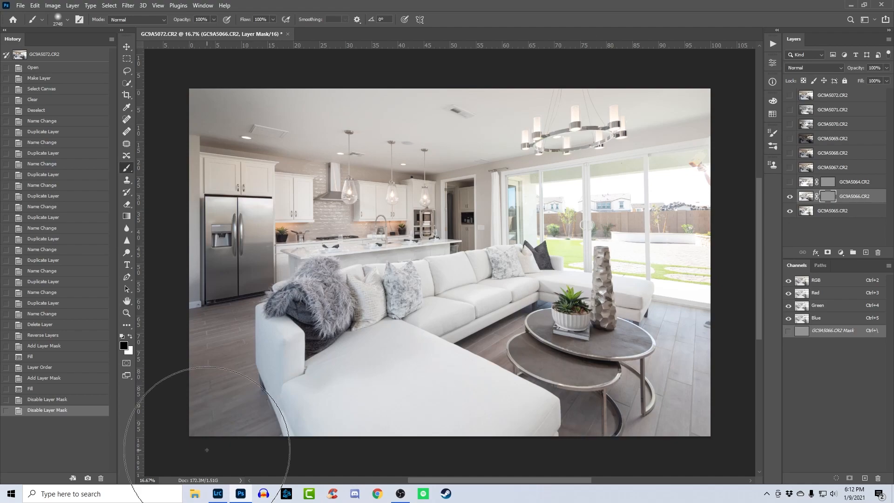
drag(205, 448, 242, 451)
key(x)
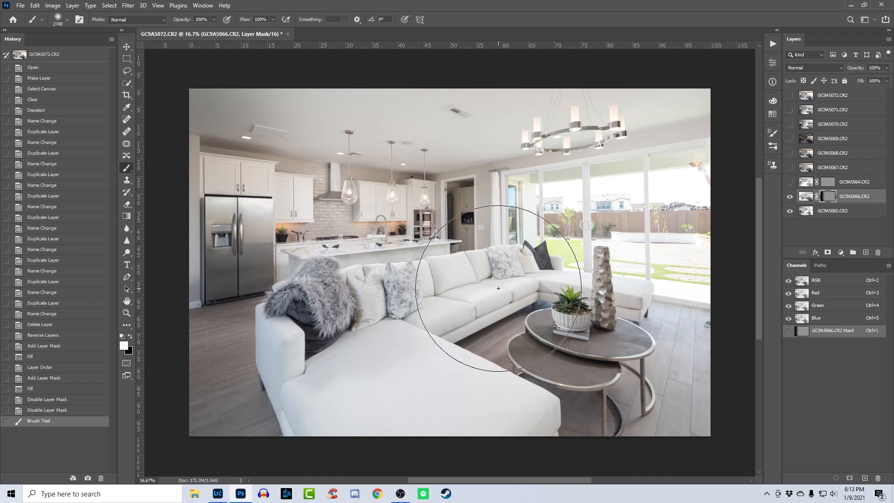
mouse_move(498, 288)
mouse_down()
mouse_move(689, 379)
mouse_move(703, 447)
mouse_up()
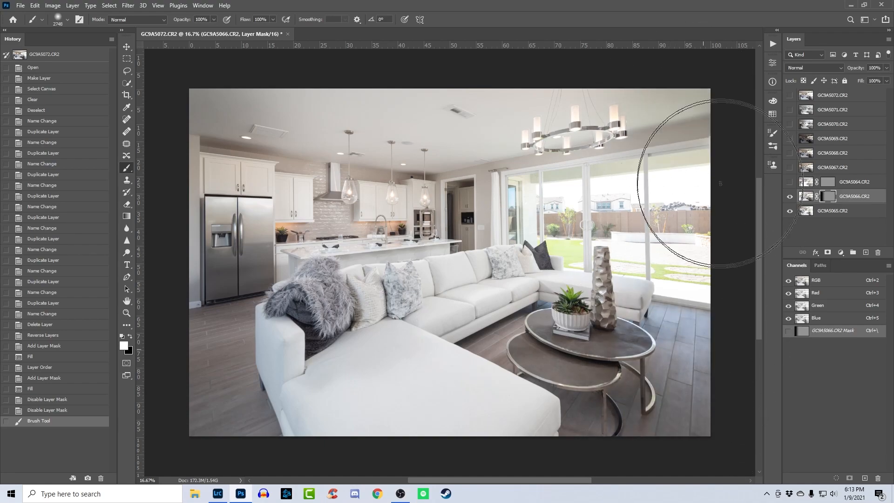
key(x)
drag(187, 123, 182, 419)
- Show GC9A5064.CR2 and paint its layer mask black over the sofa, tables and floor in the lower half
key(z)
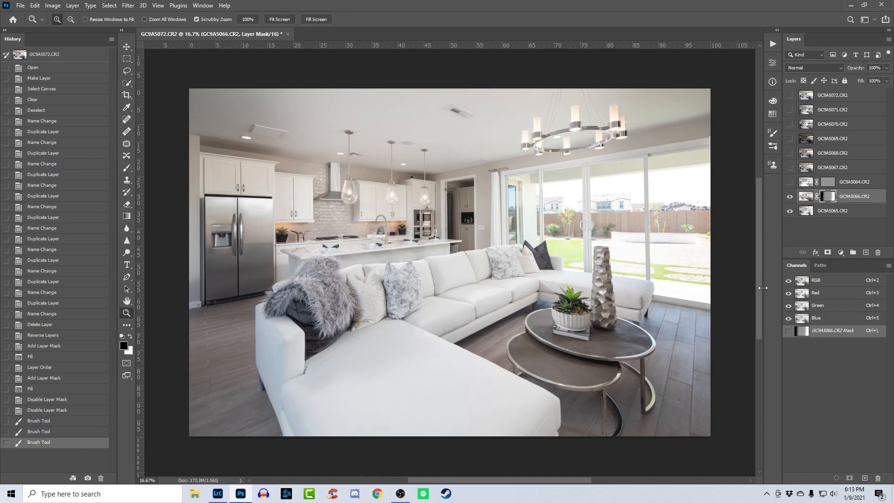
drag(592, 256, 564, 146)
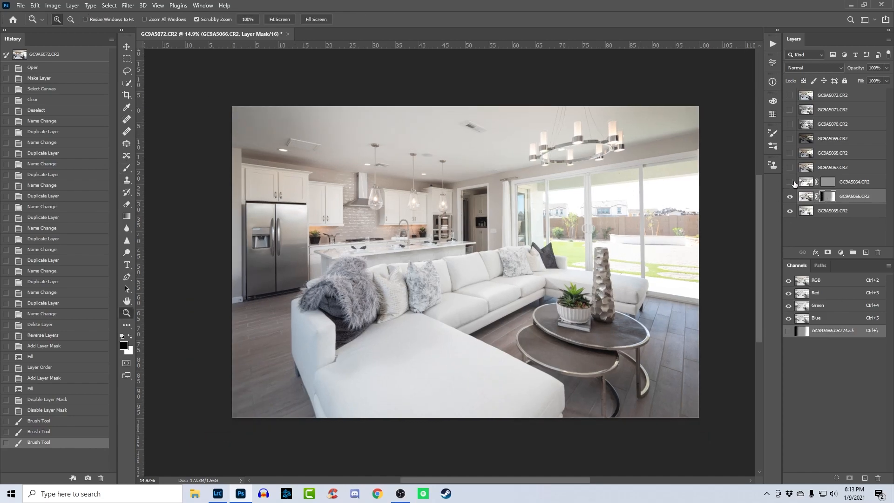
click(790, 181)
click(852, 182)
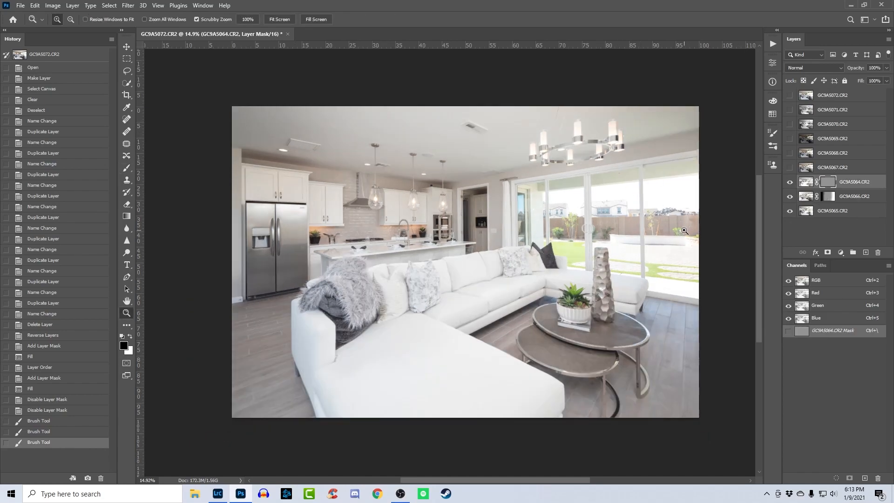
drag(492, 191, 519, 212)
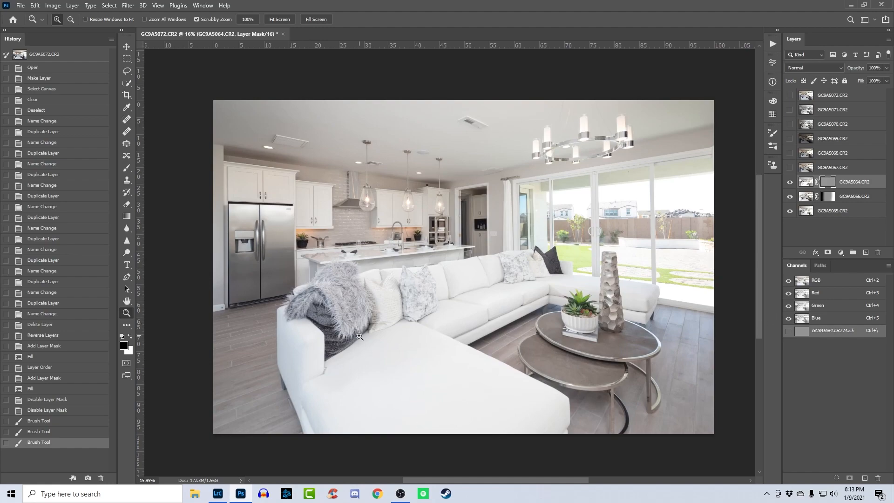
key(b)
mouse_move(361, 347)
mouse_down()
mouse_move(396, 382)
mouse_move(531, 369)
mouse_move(581, 427)
mouse_move(549, 417)
mouse_move(440, 422)
mouse_move(408, 445)
mouse_move(359, 405)
mouse_up()
- Paint black at 50% brush opacity above the sliding doors on the GC9A5064.CR2 mask, and compare with the mask disabled
key(z)
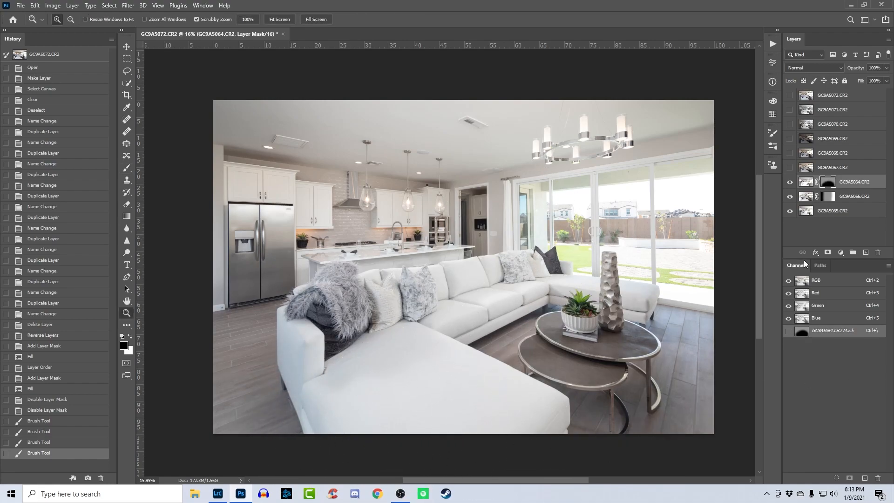
drag(572, 206, 582, 206)
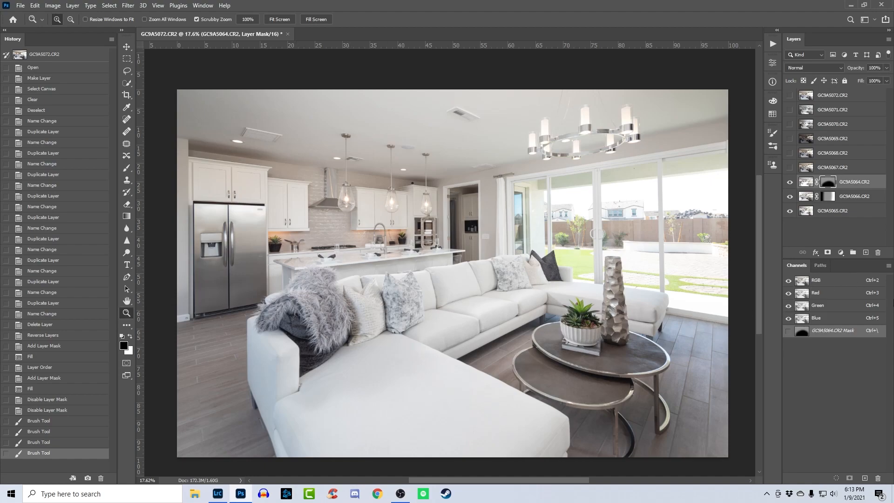
key(b)
drag(533, 143, 459, 144)
key(5)
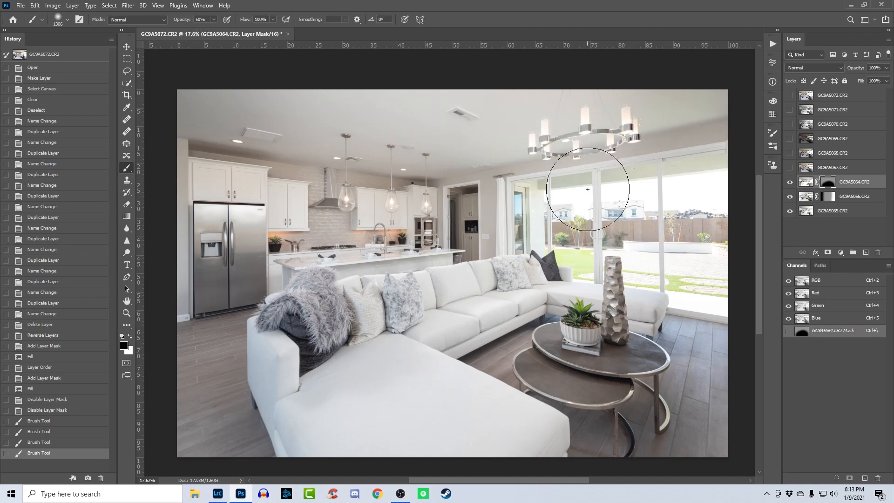
click(588, 163)
shift+click(825, 183)
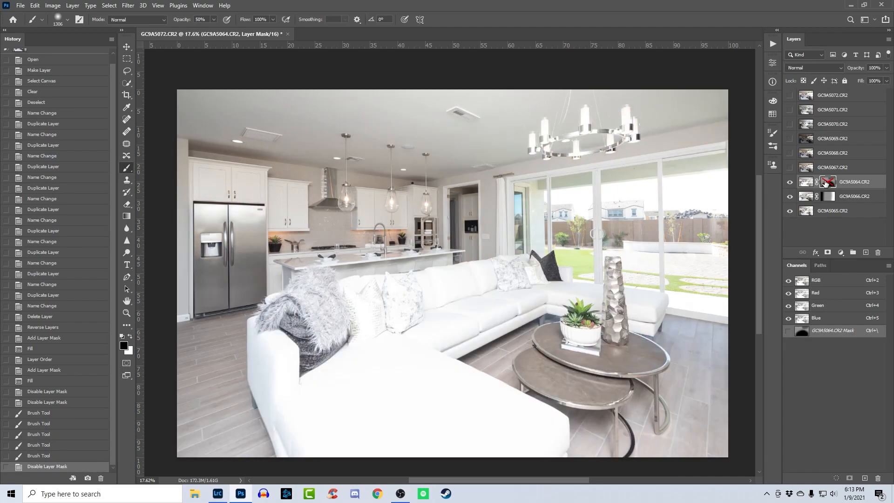
shift+click(826, 183)
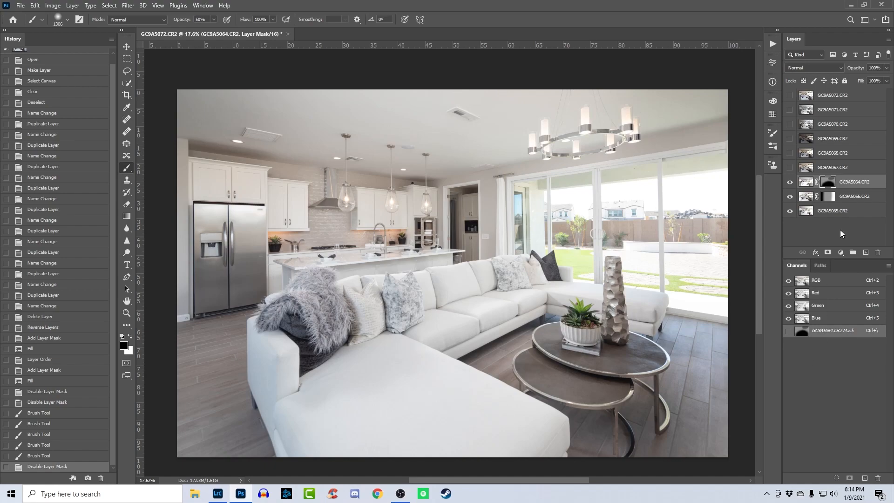
- Show the GC9A5067.CR2 layer and run the Lighten Blend action on it
click(790, 168)
click(832, 167)
alt+click(381, 225)
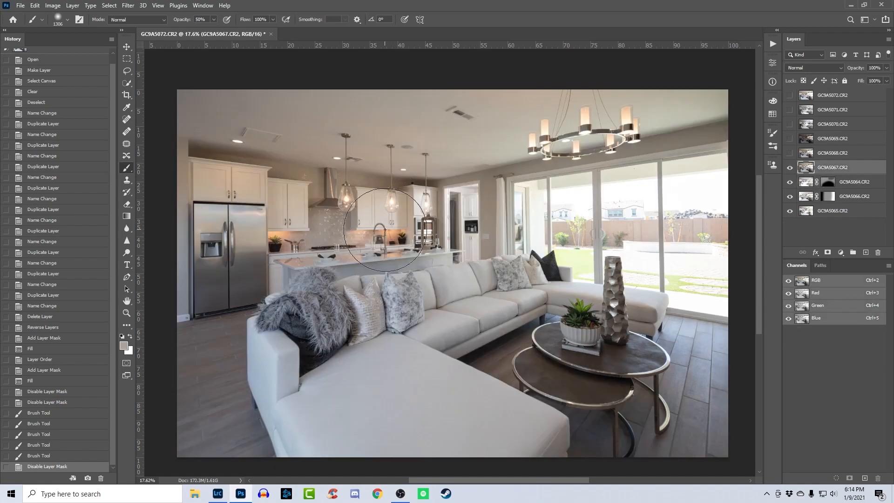
click(773, 43)
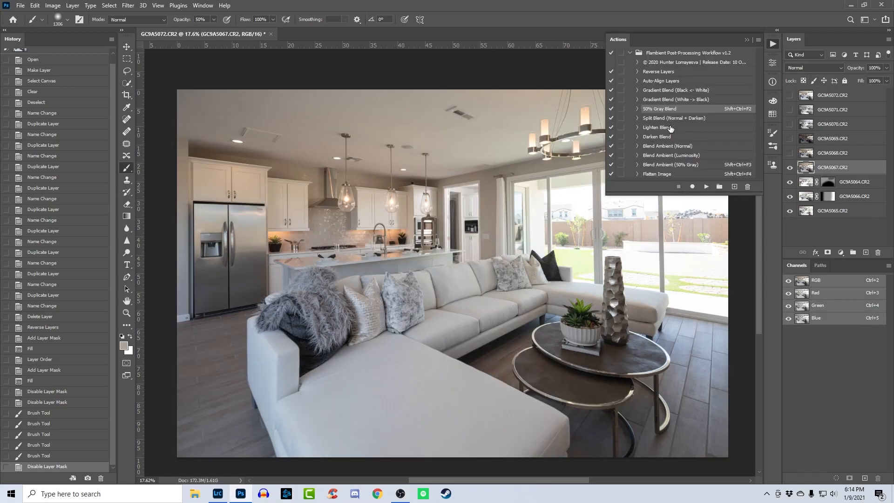
click(664, 127)
click(706, 186)
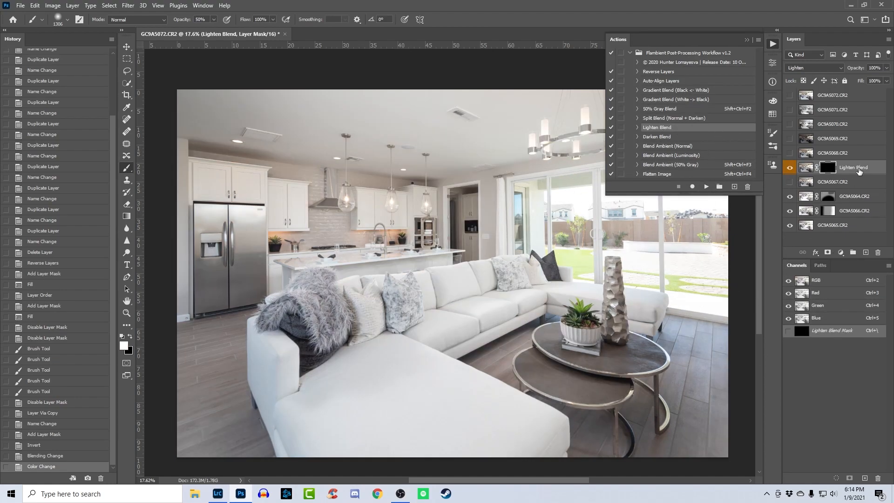
- Paint white at 100% brush opacity over the hallway doorway on the Lighten Blend mask and set the layer's opacity to 85%
drag(181, 20, 228, 21)
drag(506, 262, 482, 266)
mouse_move(472, 254)
mouse_down()
mouse_move(484, 254)
mouse_move(456, 280)
mouse_move(459, 322)
mouse_up()
drag(865, 70, 854, 71)
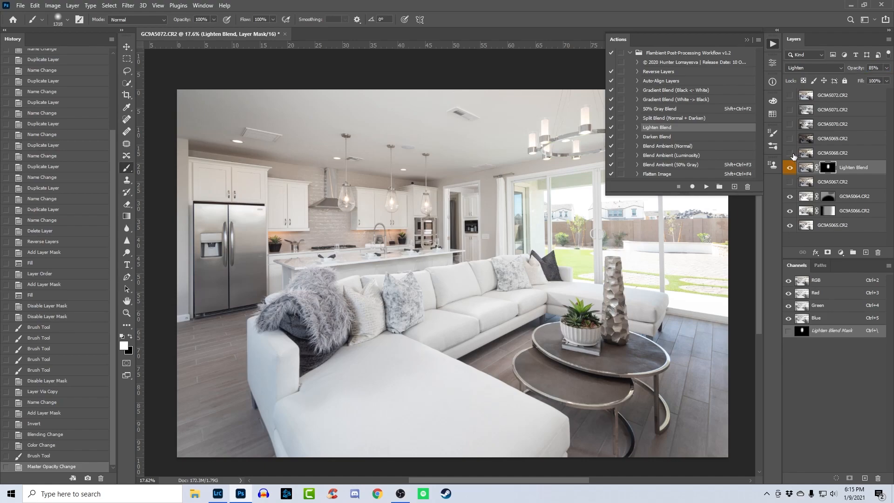
- Run the Lighten Blend action on GC9A5068.CR2, paint white on its mask around the hallway doorway, and set the opacity to 89%
click(789, 153)
click(817, 154)
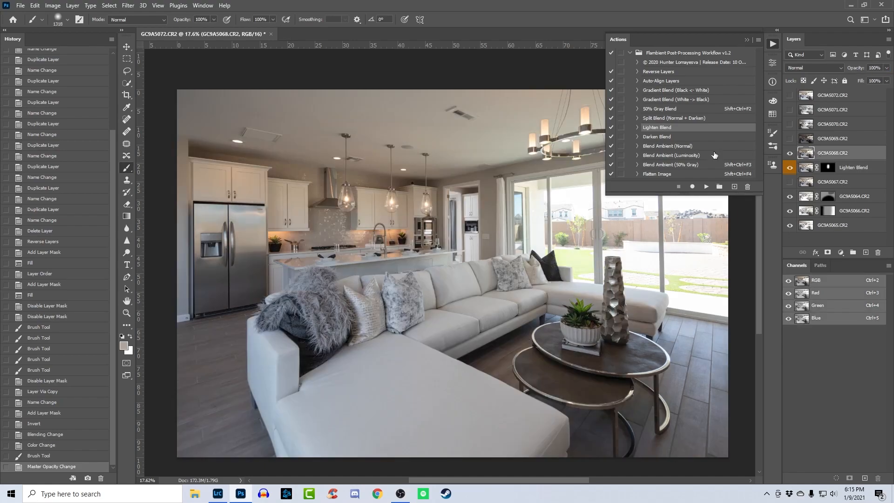
click(706, 187)
drag(855, 69, 851, 69)
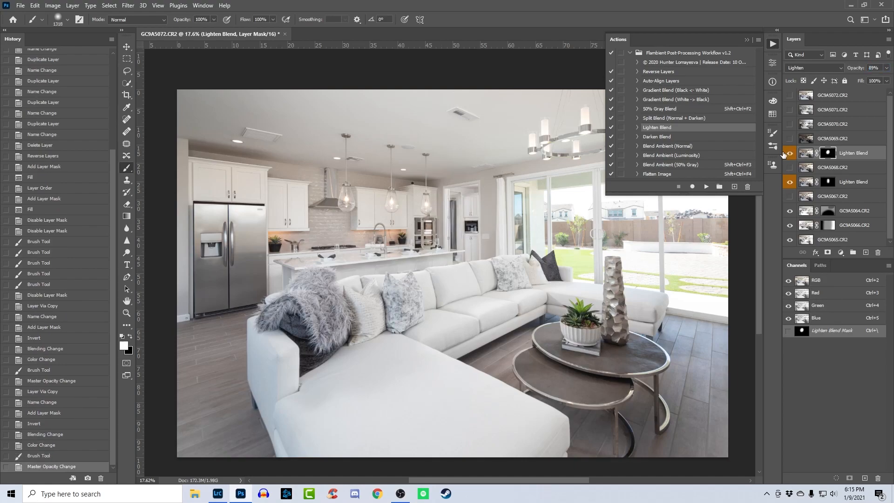
- Show the GC9A5070.CR2 and GC9A5071.CR2 layers and compare the image with GC9A5071.CR2 hidden and shown
click(790, 124)
click(790, 109)
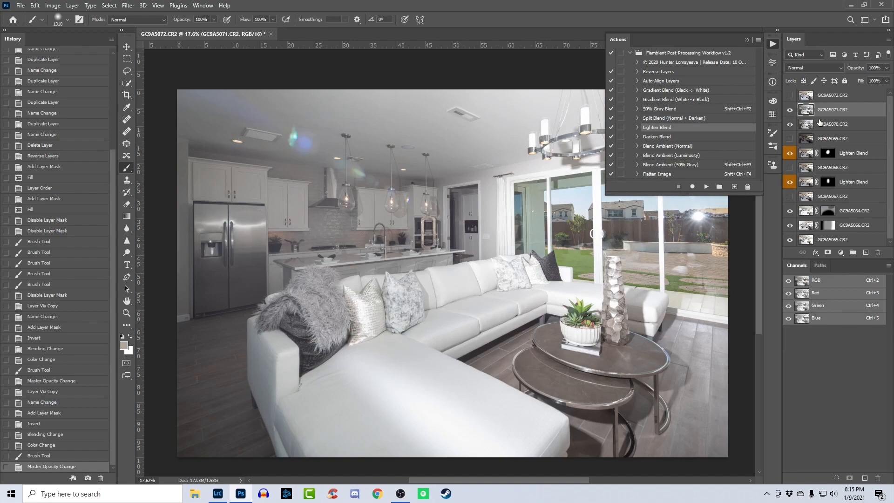
click(771, 44)
click(789, 112)
click(789, 112)
click(789, 112)
click(789, 112)
click(789, 112)
click(789, 112)
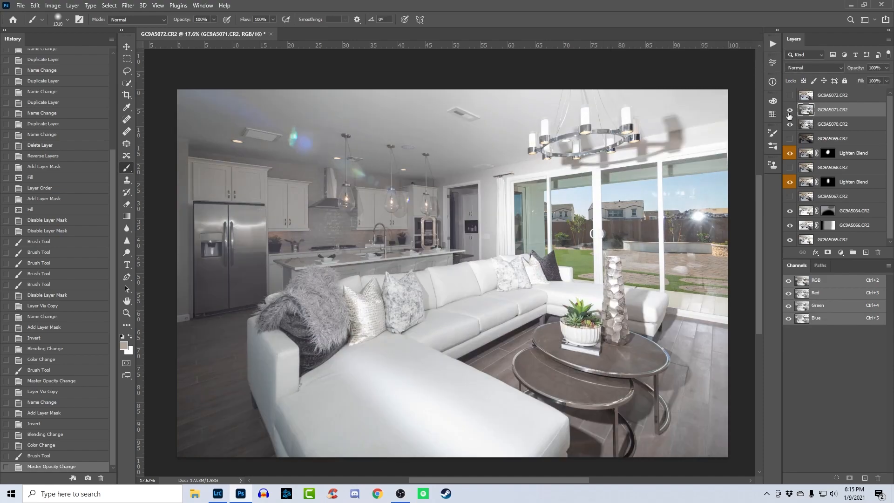
- Set the GC9A5071.CR2 layer's blend mode to Lighten and add a white layer mask to it
click(818, 67)
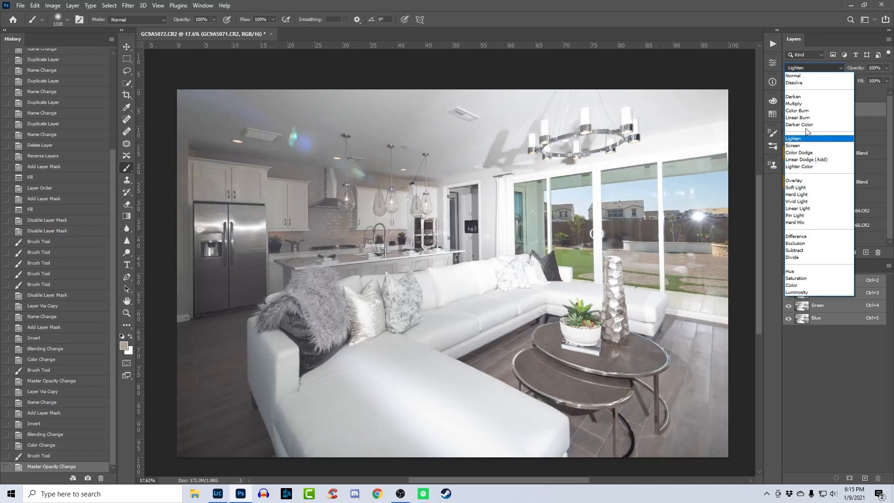
click(827, 65)
click(790, 109)
click(789, 110)
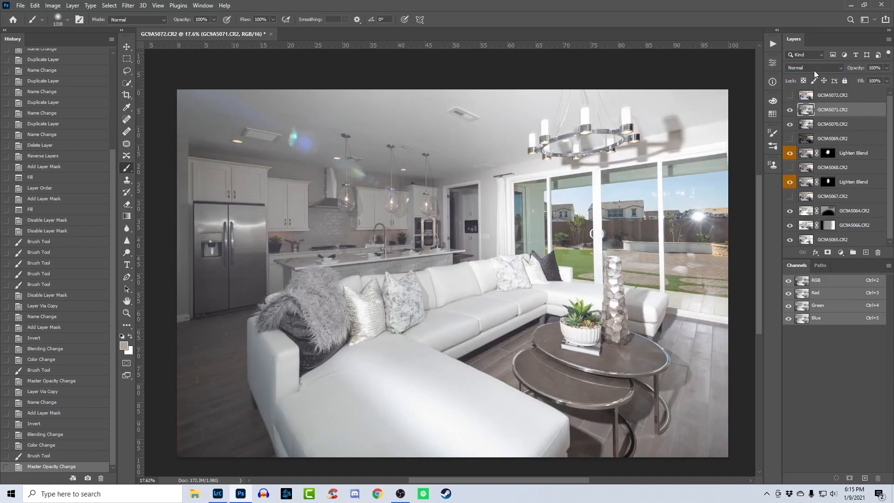
click(814, 70)
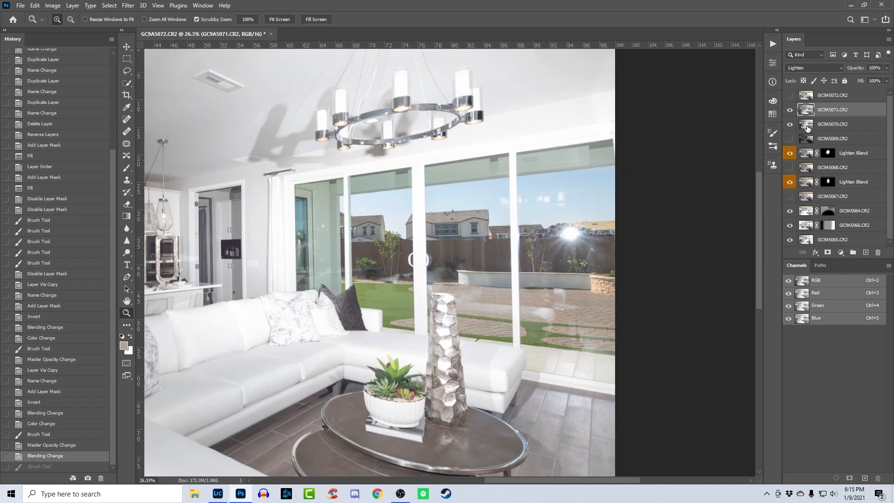
click(790, 111)
click(828, 252)
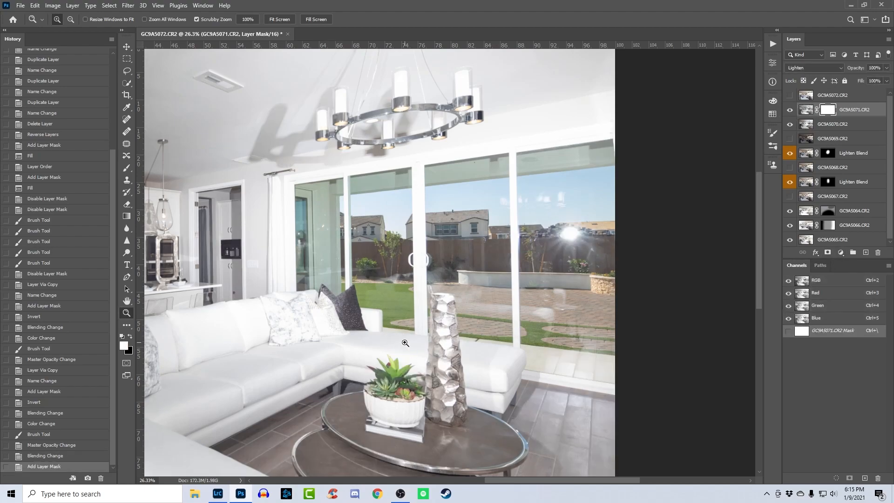
- Paint black on the GC9A5071.CR2 mask over the flash reflection in the far sliding door pane, and compare with the layer hidden
key(b)
right_click(403, 343)
click(563, 275)
key(x)
key([)
key([)
key([)
click(569, 225)
click(566, 235)
drag(560, 246, 581, 339)
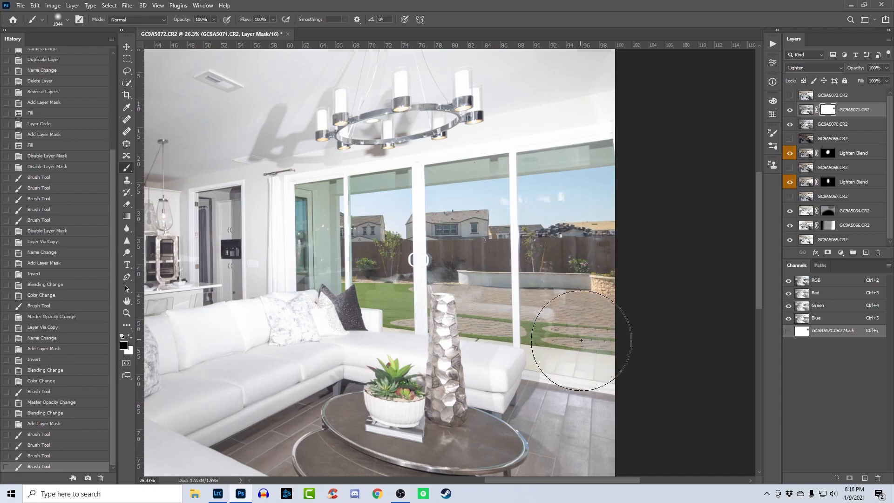
click(581, 349)
click(608, 252)
click(789, 110)
click(790, 110)
click(790, 111)
click(790, 111)
click(789, 110)
click(790, 110)
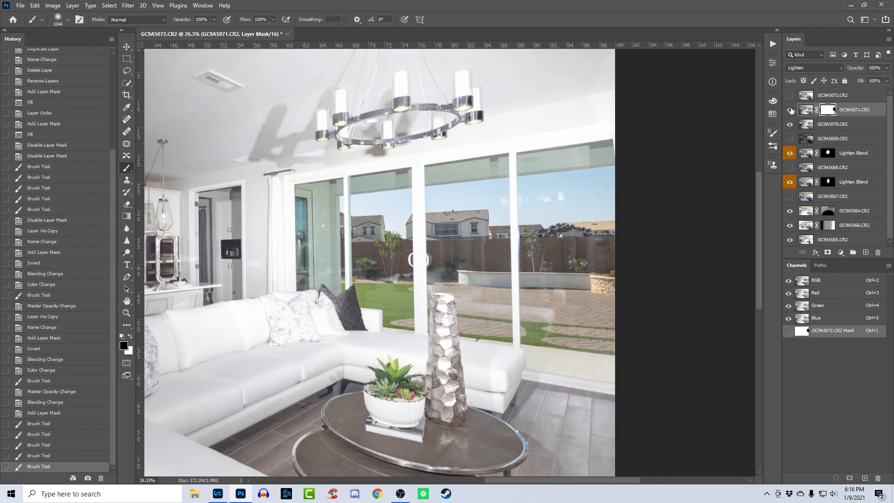
- Group GC9A5071.CR2 with GC9A5070.CR2 and set the group's blend mode to Darken
ctrl+click(826, 125)
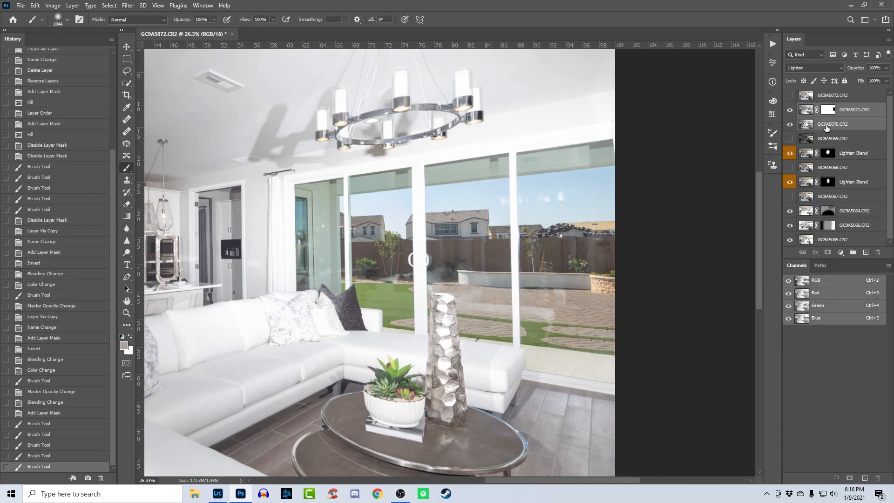
key(ctrl+g)
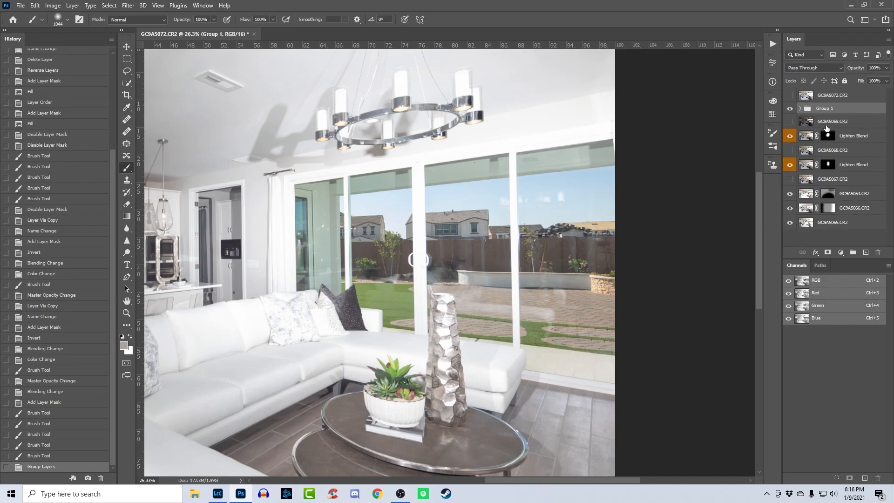
click(833, 68)
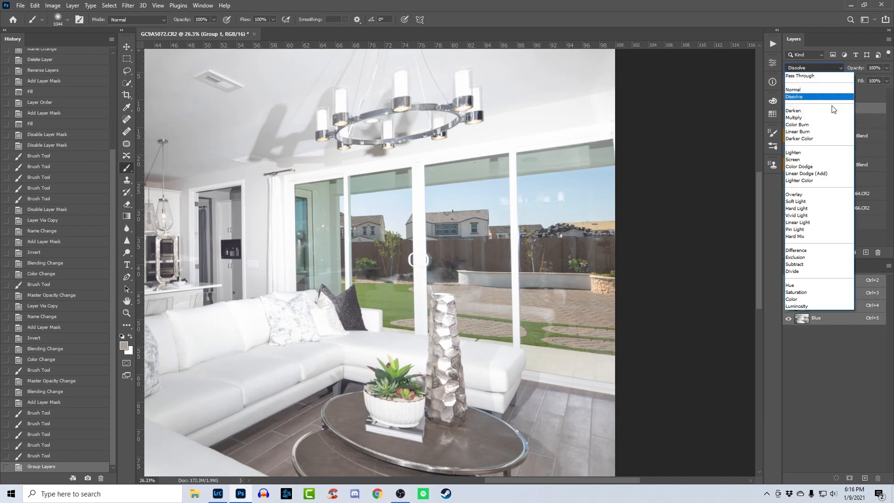
click(833, 111)
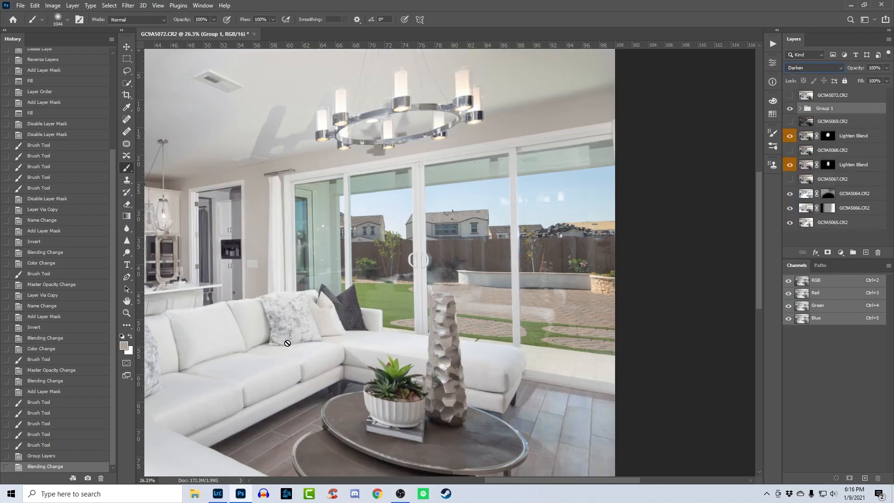
- Hide Group 1 with a black mask and reveal the sliding doors by inverting a polygonal lasso selection around them
alt+click(828, 253)
key(z)
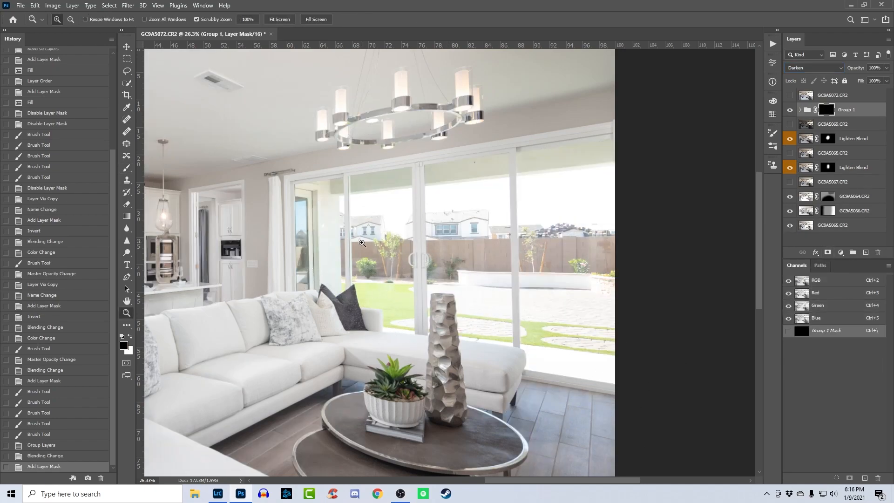
key(l)
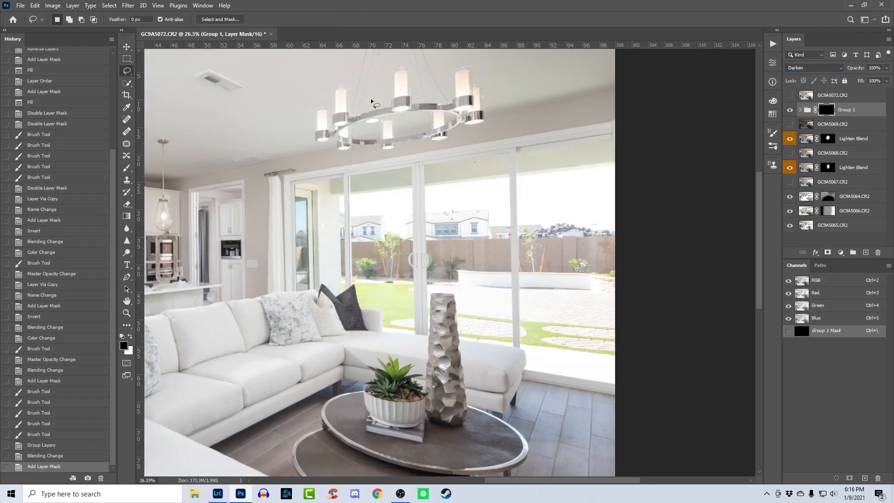
right_click(138, 74)
click(180, 80)
click(285, 179)
click(671, 114)
click(619, 392)
click(343, 335)
double_click(289, 291)
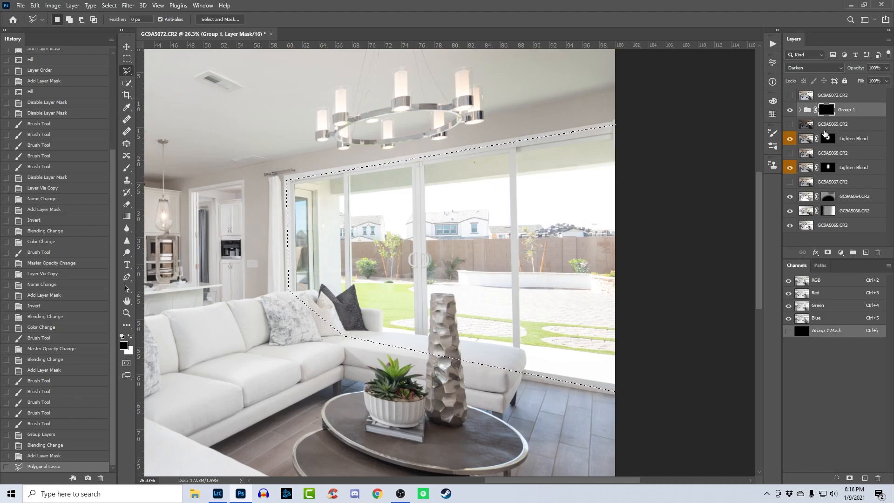
key(ctrl+i)
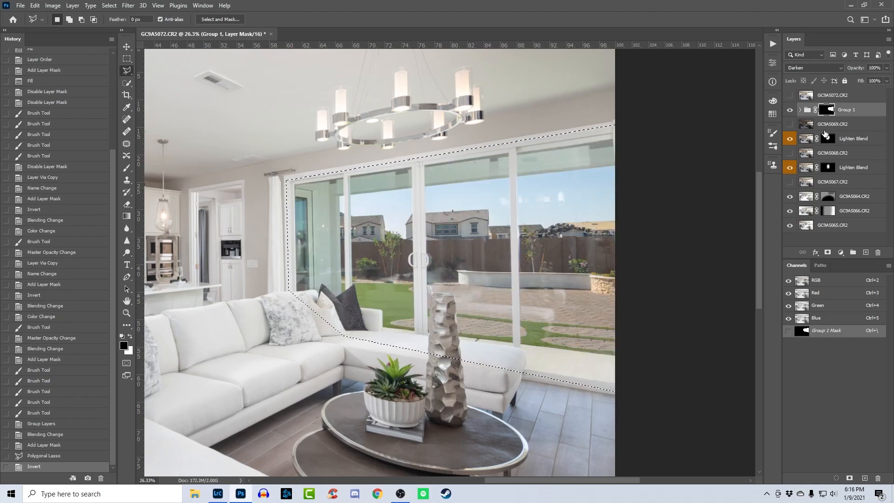
key(ctrl+d)
- Compare the window view with Group 1 hidden, and paint black on its mask over the pillows and sofa below the doors
key(z)
drag(350, 347, 564, 358)
click(791, 112)
click(791, 112)
click(791, 112)
click(788, 110)
drag(548, 319, 539, 319)
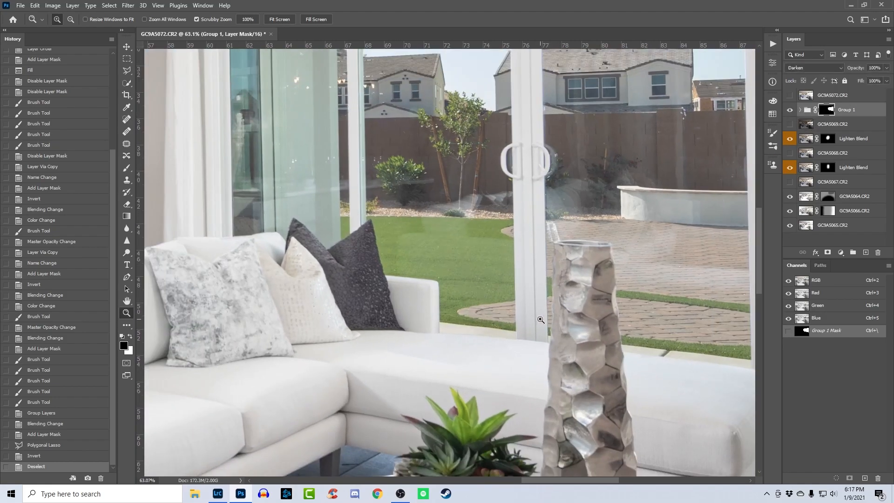
key(b)
drag(458, 368, 311, 363)
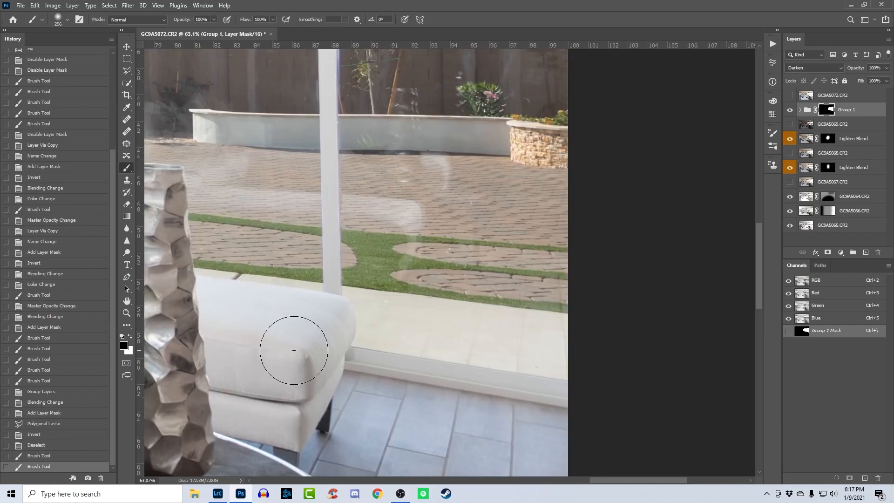
mouse_move(295, 351)
mouse_down()
mouse_move(367, 424)
mouse_move(347, 419)
mouse_up()
mouse_move(262, 395)
mouse_down()
mouse_move(721, 451)
mouse_move(730, 462)
mouse_up()
key(ctrl+0)
key(ctrl+minus)
key(z)
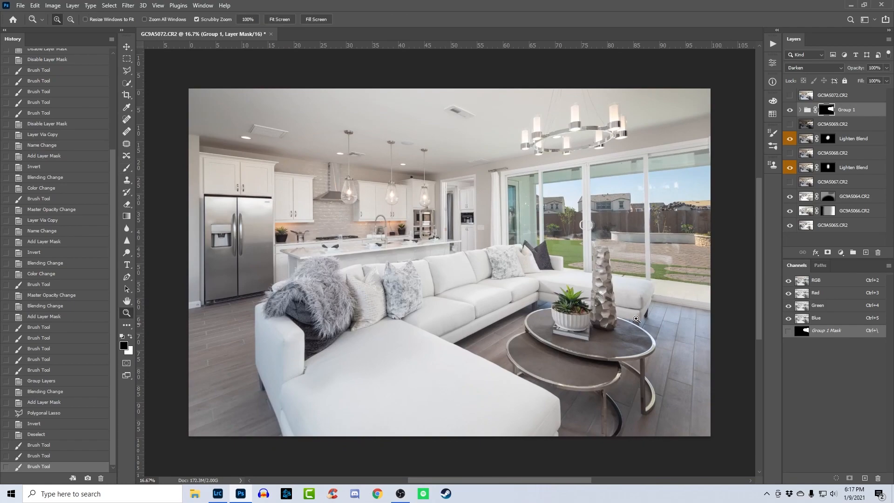
- Move GC9A5069.CR2 above Group 1, set its blend mode to Lighten, and compare the window view with the layer hidden
drag(622, 213, 787, 224)
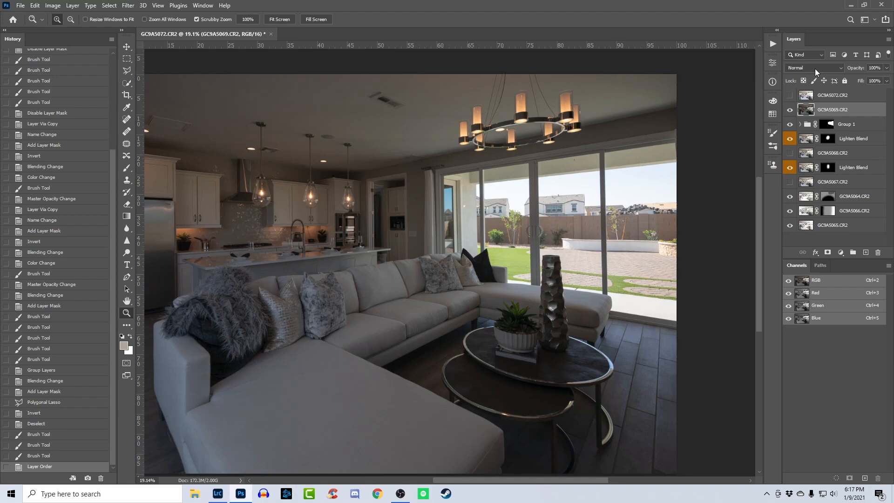
click(815, 68)
click(804, 138)
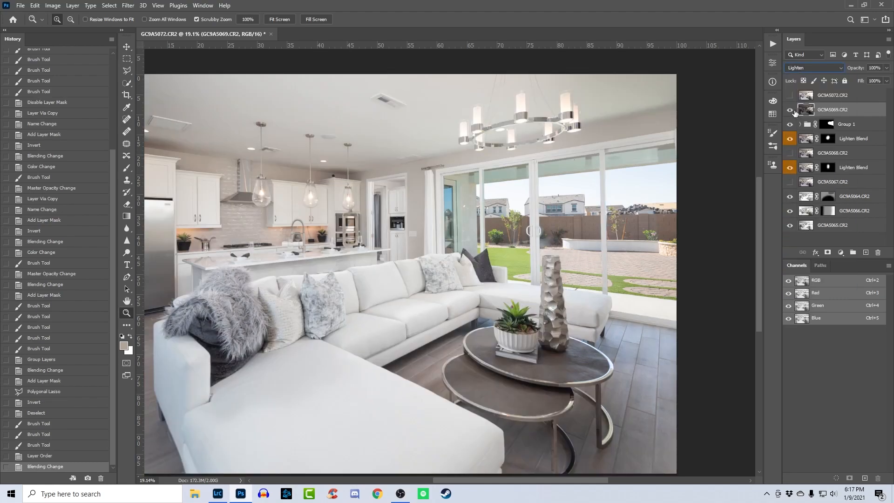
click(790, 111)
click(790, 111)
click(791, 111)
click(790, 111)
click(790, 111)
click(790, 110)
click(790, 110)
click(790, 110)
click(790, 111)
click(790, 111)
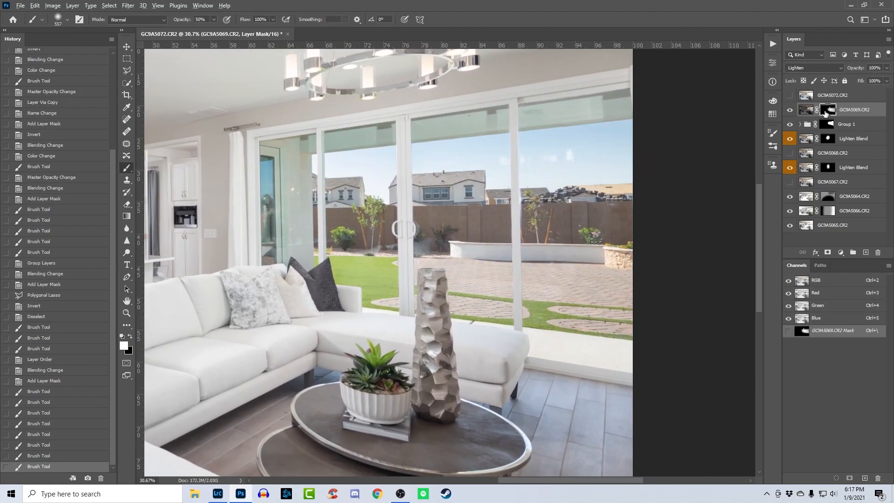
- Add a black mask to GC9A5069.CR2, paint white at 50% brush opacity over the outdoor view, and compare with the layer hidden
alt+click(825, 112)
alt+click(825, 112)
click(789, 110)
click(789, 110)
click(789, 111)
click(788, 110)
click(789, 110)
click(788, 111)
- Enlarge the brush, paint white across the upper door glass on the GC9A5069.CR2 mask, and paint black back toward the curtain side
key(bracketright)
key(bracketright)
key(bracketright)
key(bracketright)
drag(391, 151, 684, 131)
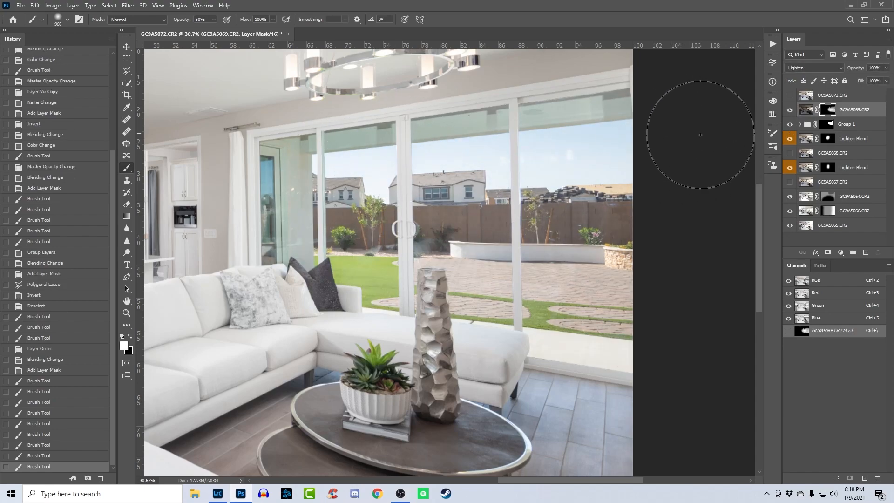
key(x)
drag(396, 172, 176, 169)
- Group GC9A5069.CR2 and Group 1 together into a new group
key(z)
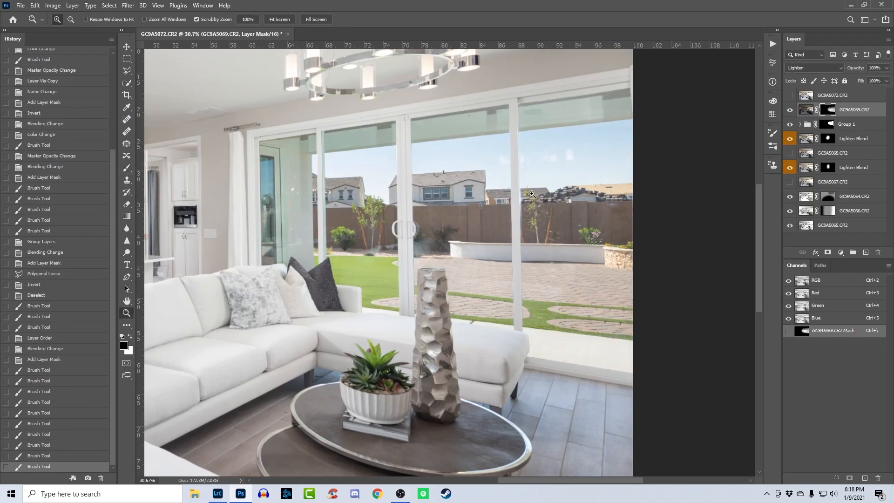
drag(379, 137, 447, 145)
shift+click(865, 128)
key(ctrl+g)
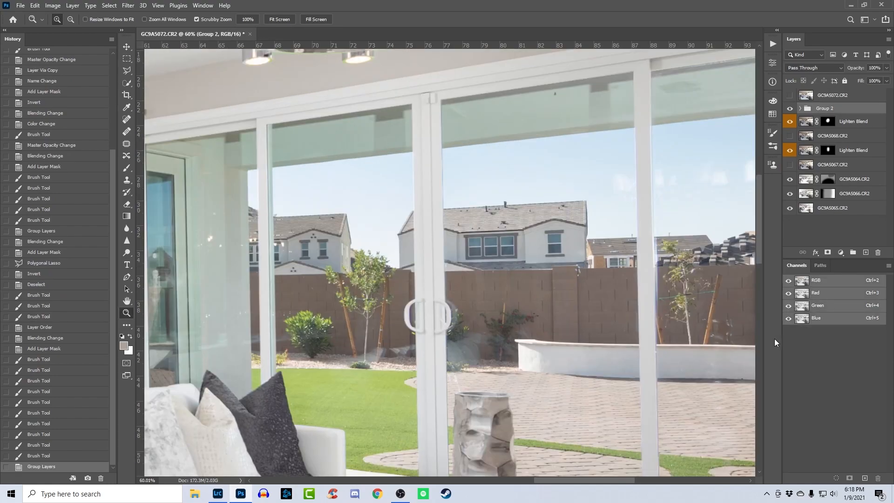
- Mask the patio ceiling and the door panel beside the curtain out of Group 2 using an inverted, feathered polygonal lasso selection
drag(750, 287, 840, 285)
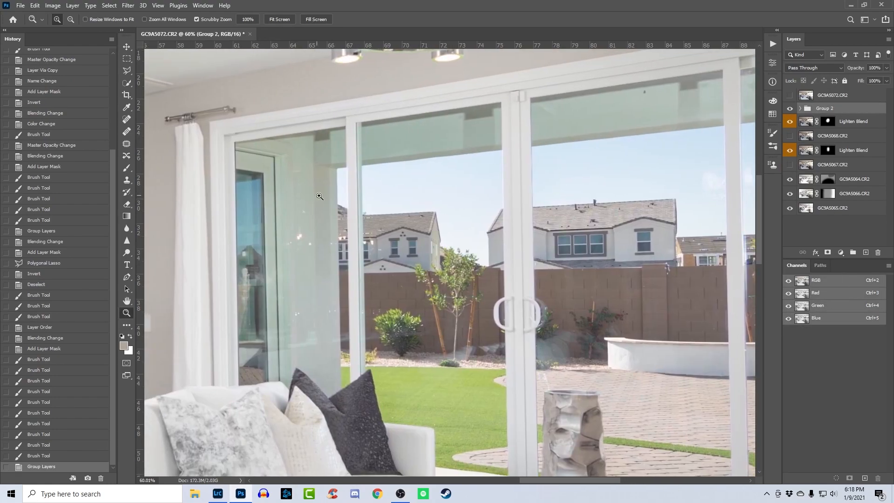
key(p)
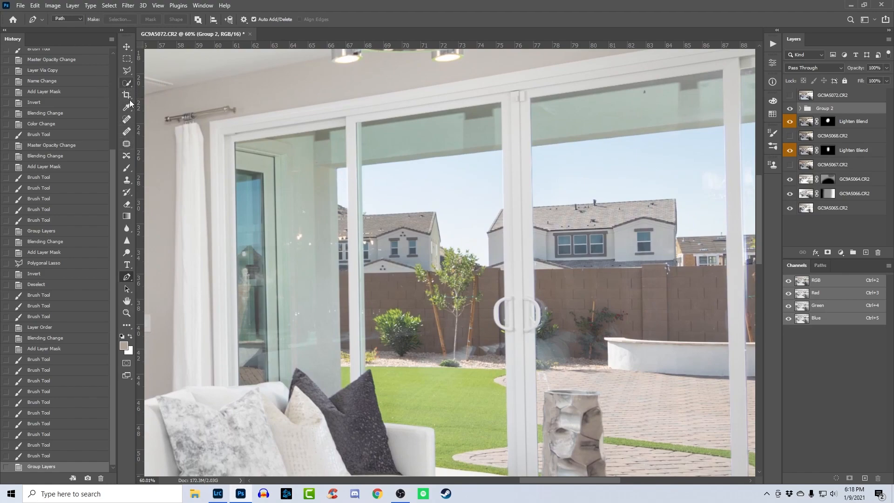
key(l)
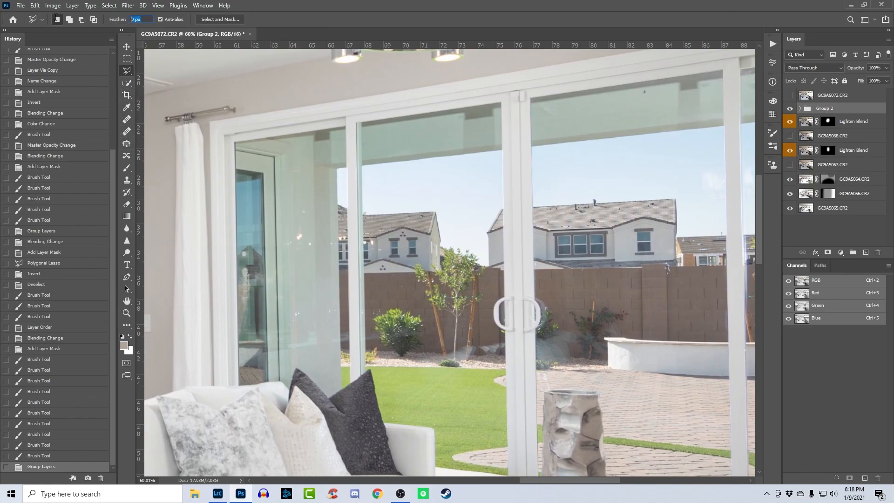
drag(547, 173, 3, 255)
click(436, 180)
click(546, 81)
click(413, 76)
drag(283, 129, 567, 127)
drag(287, 171, 501, 134)
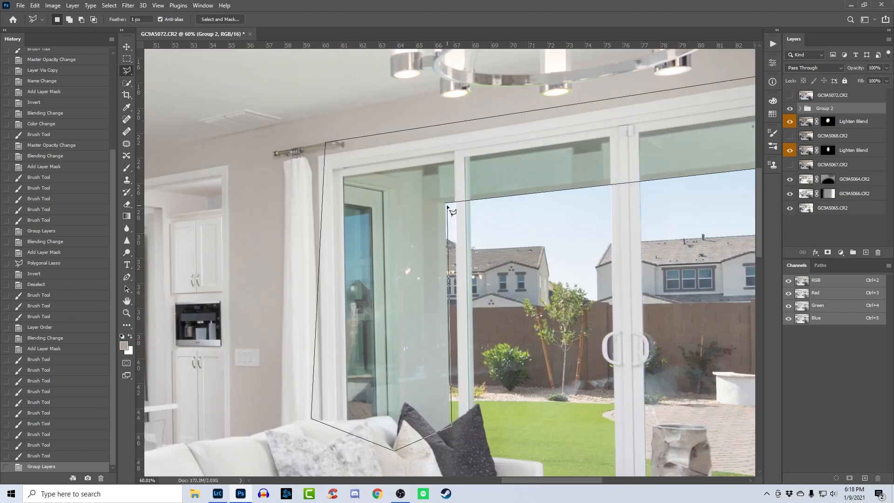
click(446, 203)
key(ctrl+minus)
key(b)
key(ctrl+shift+i)
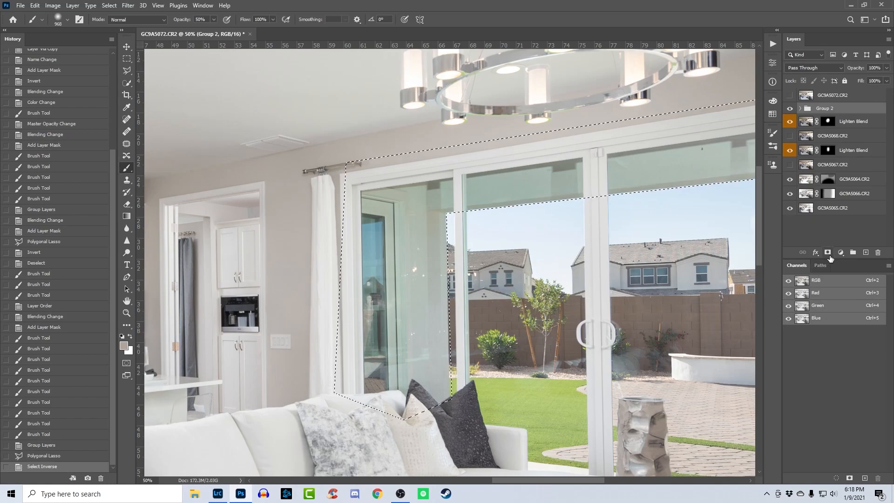
click(828, 253)
- Compare the sliding doors and the whole room with the Group 2 mask disabled and enabled
key(ctrl+0)
key(z)
drag(679, 189, 732, 192)
drag(678, 227, 612, 233)
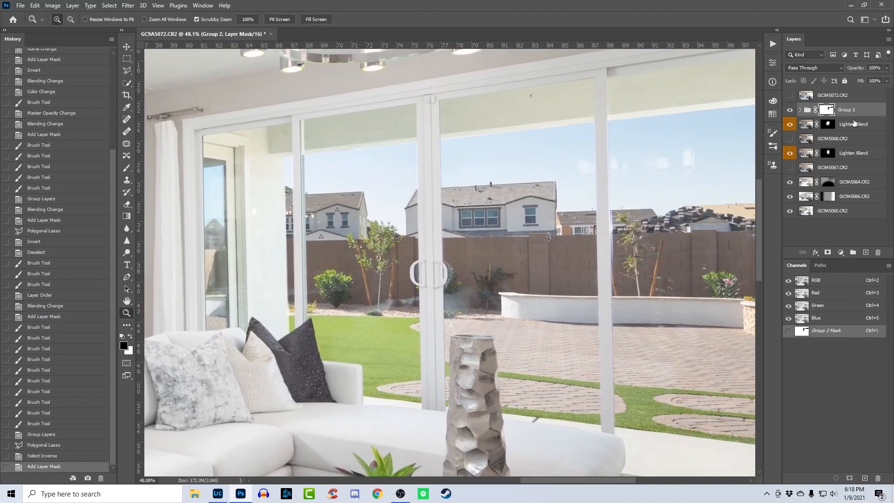
alt+click(826, 110)
right_click(577, 212)
click(606, 215)
drag(608, 208, 506, 277)
alt+click(828, 110)
shift+click(827, 110)
shift+click(828, 111)
shift+click(827, 110)
shift+click(828, 110)
shift+click(827, 110)
shift+click(827, 110)
shift+click(827, 110)
shift+click(827, 110)
shift+click(828, 110)
shift+click(827, 110)
shift+click(827, 111)
shift+click(828, 110)
right_click(654, 155)
click(685, 170)
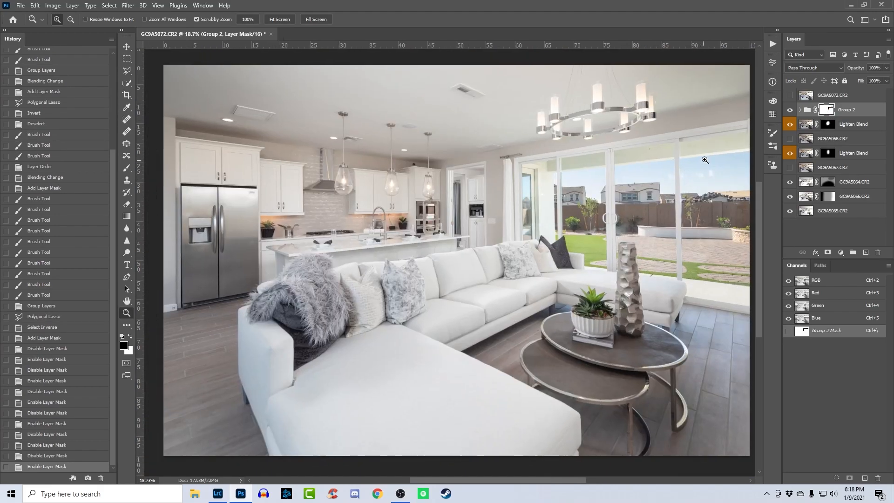
drag(703, 162, 744, 170)
right_click(674, 190)
click(684, 197)
drag(622, 286, 619, 288)
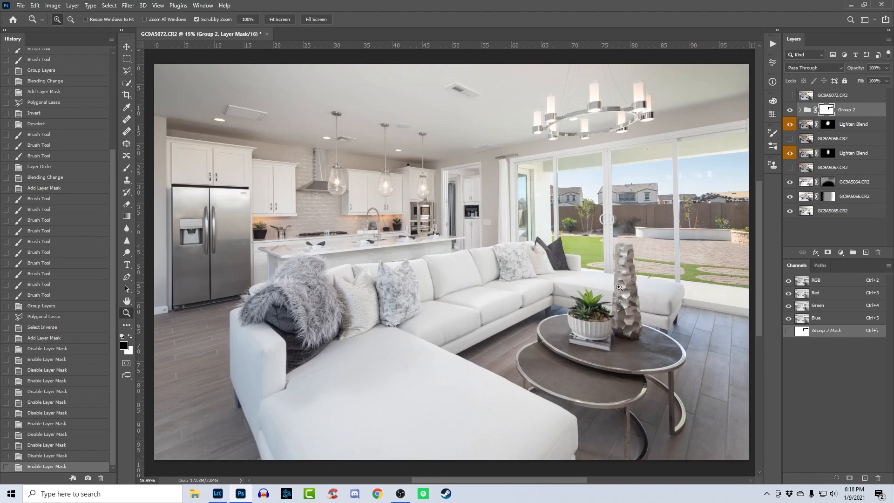
- Show and select the GC9A5072.CR2 layer, and run the Blend Ambient (50% Gray) action on it
click(790, 95)
click(822, 95)
click(773, 44)
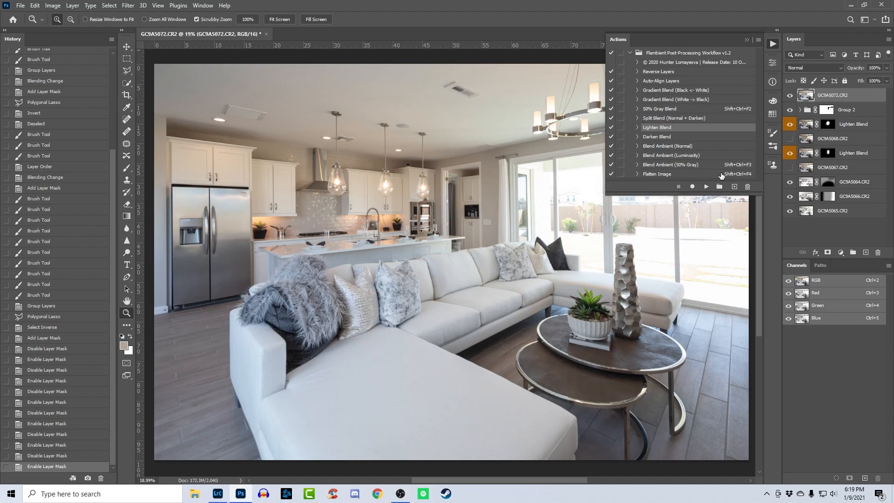
key(shift+ctrl+F3)
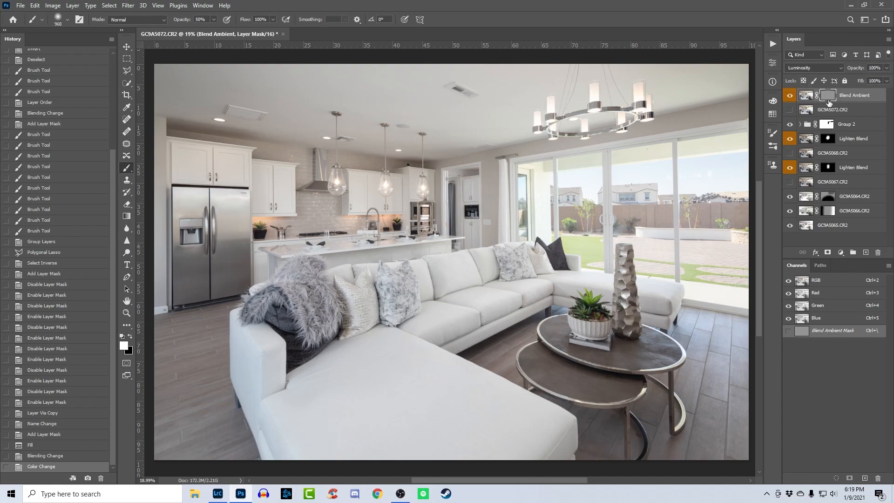
shift+click(827, 99)
shift+click(828, 100)
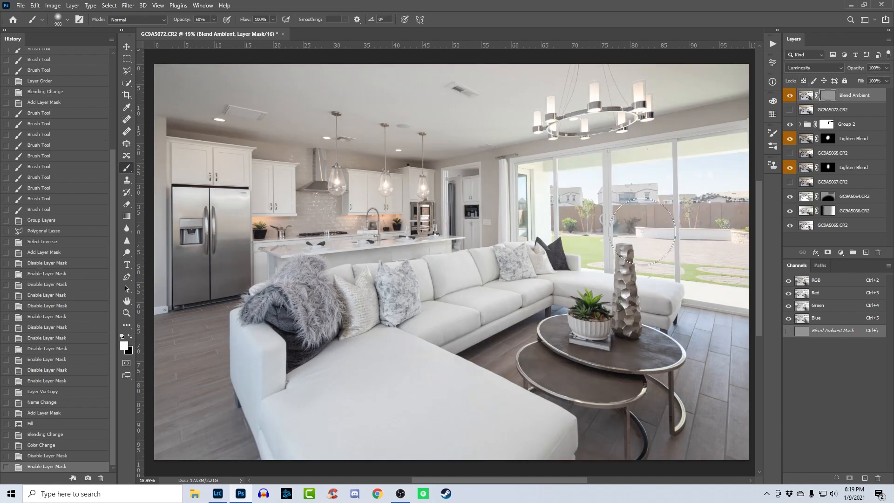
- Enlarge the brush and paint black over the sliding doors' outdoor view on the Blend Ambient layer mask
key(z)
drag(552, 258, 416, 282)
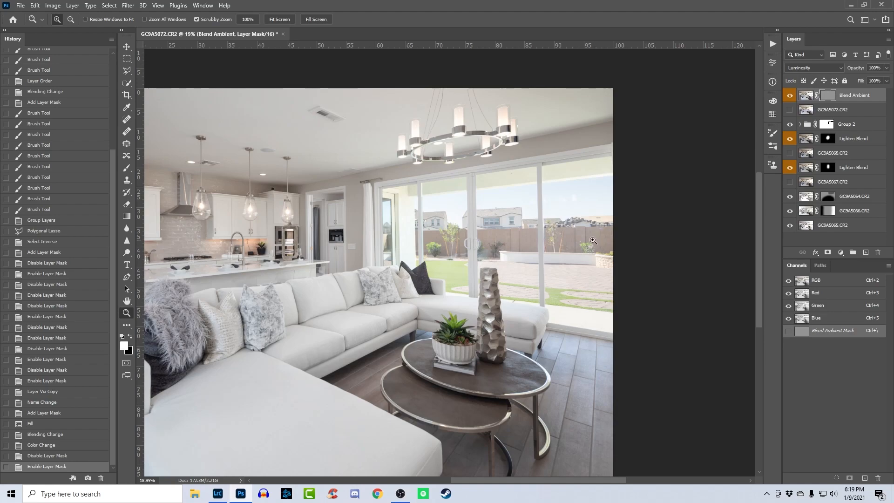
key(b)
drag(394, 272, 371, 270)
key(x)
drag(311, 229, 308, 292)
mouse_move(577, 271)
mouse_down()
mouse_move(515, 268)
mouse_move(471, 210)
mouse_move(623, 265)
mouse_move(438, 260)
mouse_up()
drag(526, 277, 489, 279)
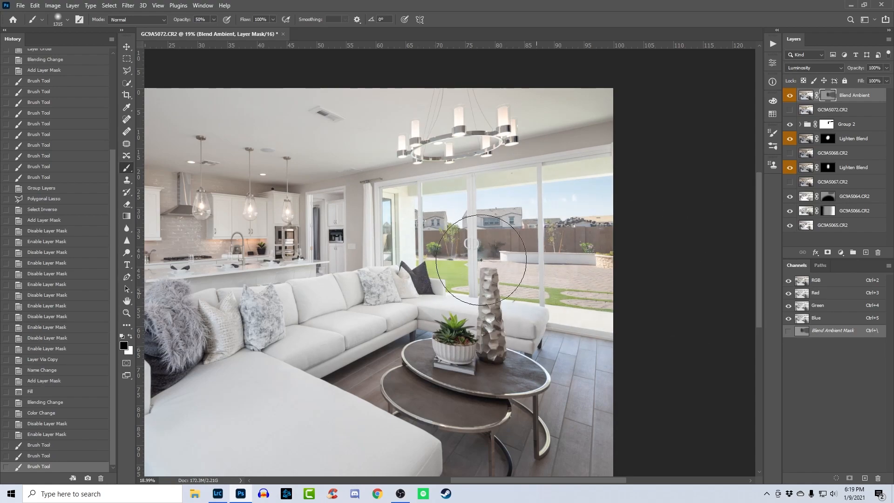
- Compare the whole room with the Blend Ambient mask and then the layer itself turned off and on
key(z)
right_click(536, 222)
click(535, 222)
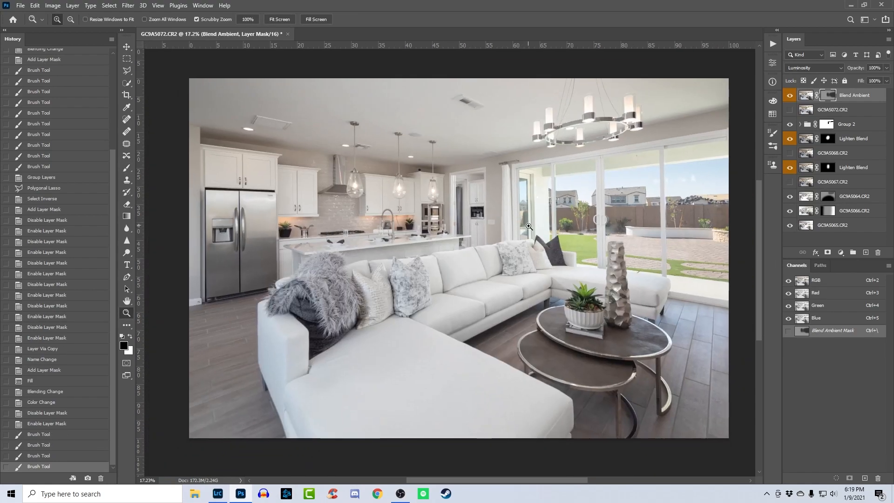
alt+click(829, 96)
alt+click(830, 97)
click(789, 96)
click(788, 96)
click(789, 96)
click(789, 96)
scroll(524, 223, up, 1)
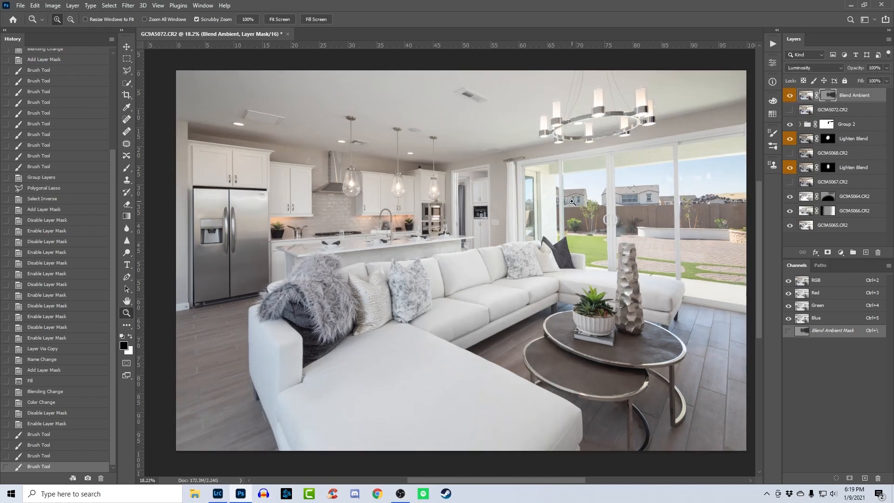
- Add a Hue/Saturation adjustment layer, sample the floor beside the sofa to target Cyans, and set their saturation to -100
click(840, 253)
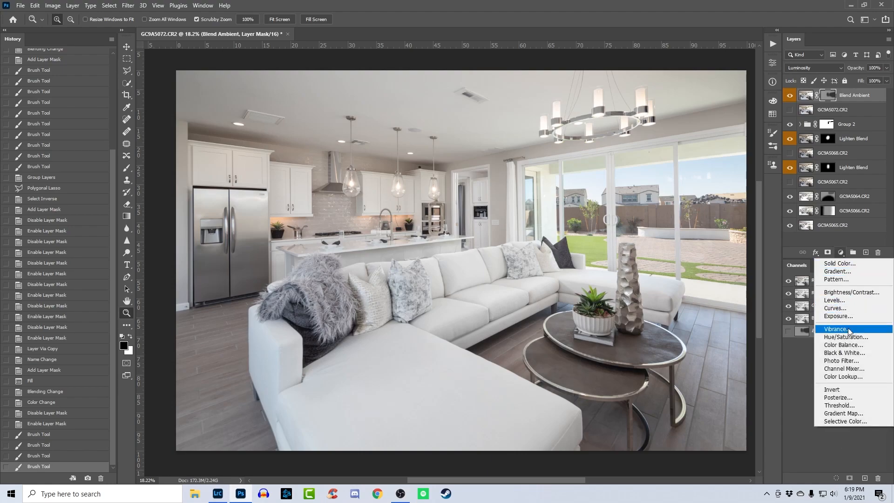
click(831, 337)
click(621, 102)
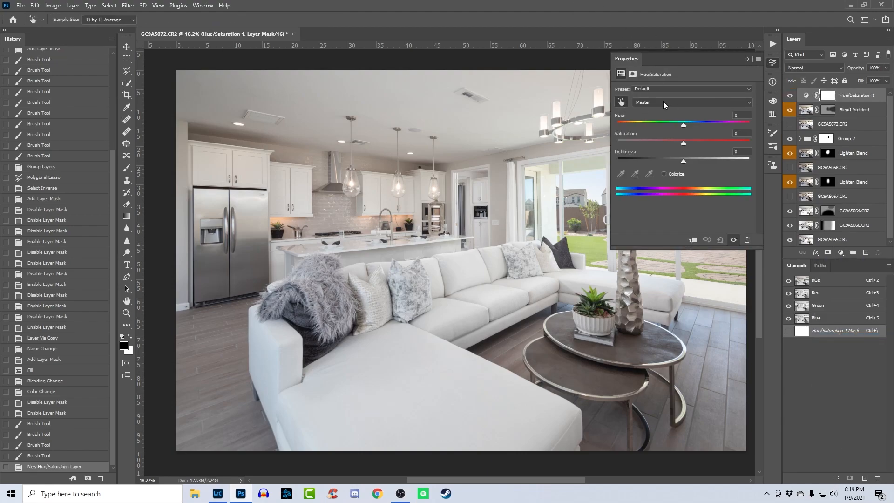
click(269, 358)
drag(739, 144, 618, 142)
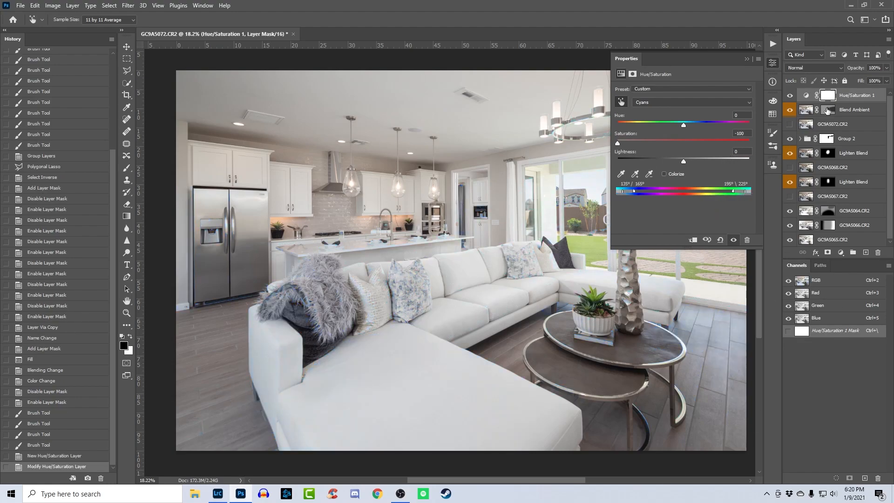
- Invert the Hue/Saturation mask and, with the brush at 56% opacity, paint white over the sofa's lower part and the floor around the tables
key(ctrl+i)
key(b)
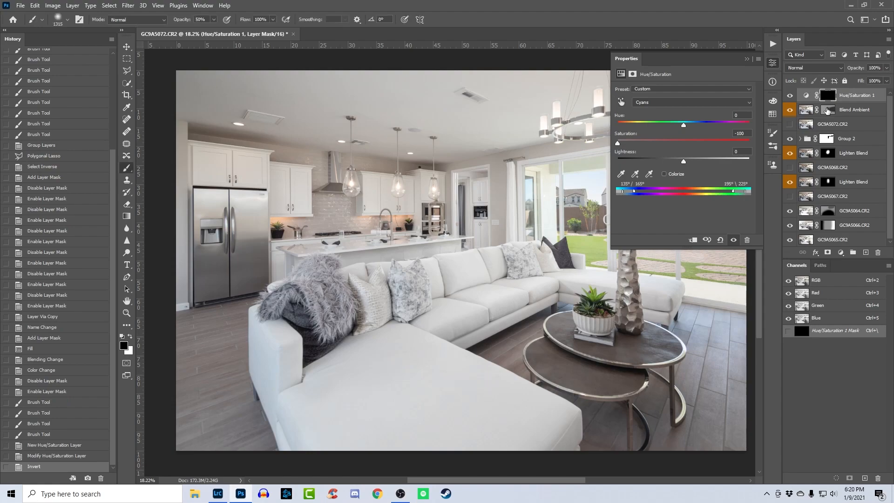
click(774, 65)
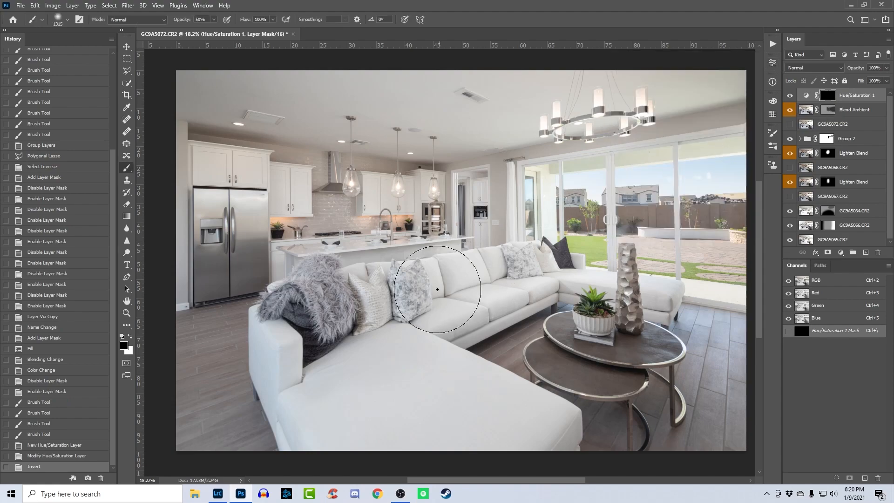
drag(185, 22, 201, 24)
key(x)
drag(326, 426, 209, 347)
mouse_move(526, 361)
mouse_down()
mouse_move(547, 356)
mouse_move(706, 410)
mouse_up()
click(789, 99)
click(788, 99)
- Set the Blues saturation to -100 in the Hue/Saturation adjustment, checking the fur throw on the sofa
key(z)
drag(239, 341, 291, 347)
drag(346, 395, 315, 333)
drag(230, 365, 384, 340)
double_click(806, 95)
click(654, 102)
click(709, 145)
drag(708, 144, 616, 144)
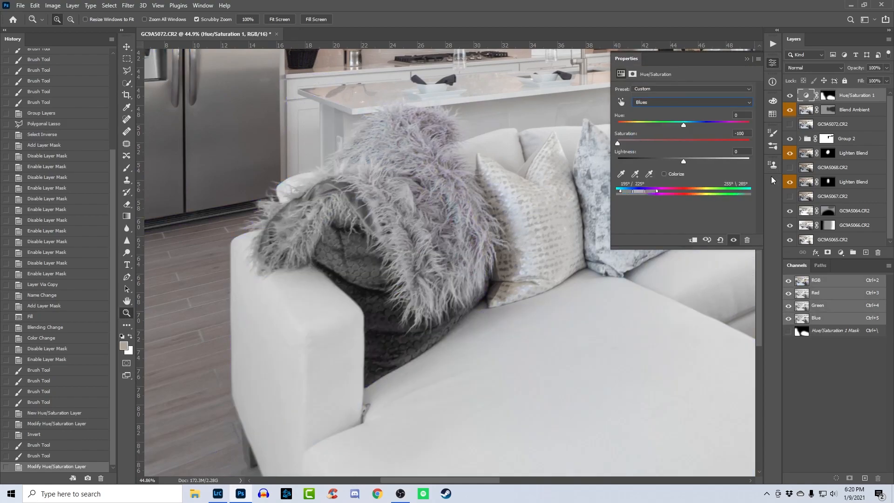
- Shrink the brush and paint black on the Hue/Saturation mask over the dark blanket under the fur throw
click(828, 95)
click(791, 95)
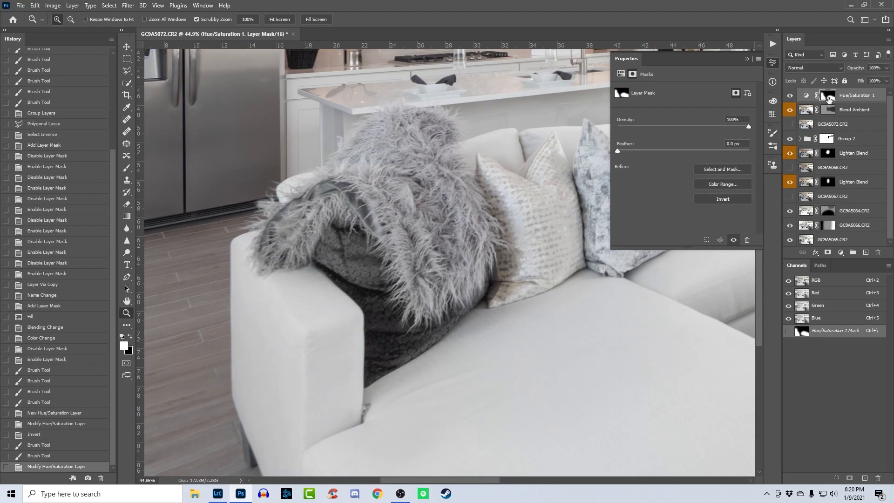
key(b)
drag(394, 240, 369, 236)
key(x)
mouse_move(283, 234)
mouse_down()
mouse_move(353, 182)
mouse_move(365, 296)
mouse_up()
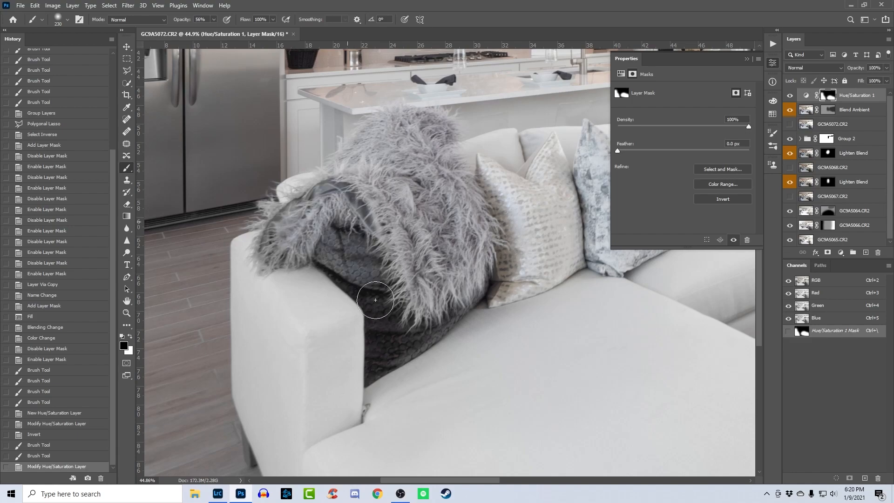
drag(303, 224, 365, 238)
drag(364, 237, 366, 277)
mouse_move(487, 244)
mouse_down()
mouse_move(236, 295)
mouse_move(280, 311)
mouse_up()
mouse_move(496, 309)
mouse_down()
mouse_move(365, 313)
mouse_move(333, 279)
mouse_up()
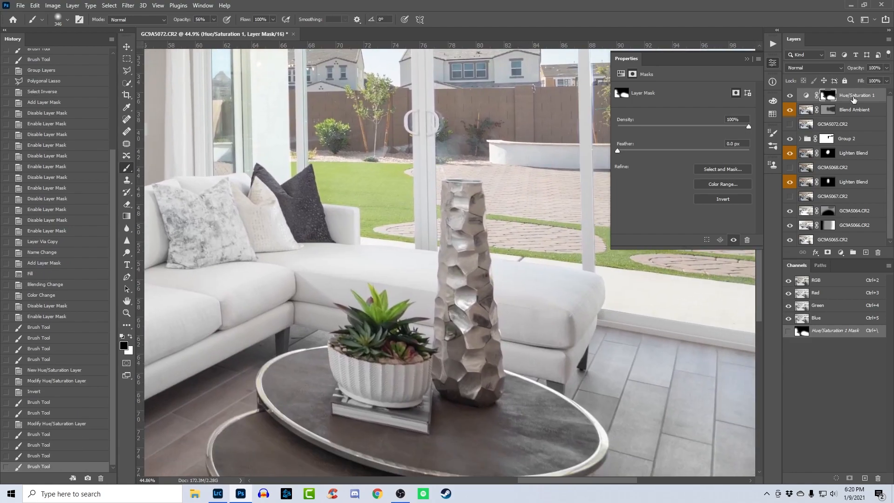
- Add a Curves adjustment layer above Hue/Saturation 1 using the Increase Contrast (RGB) preset
key(ctrl+minus)
key(ctrl+minus)
key(ctrl+minus)
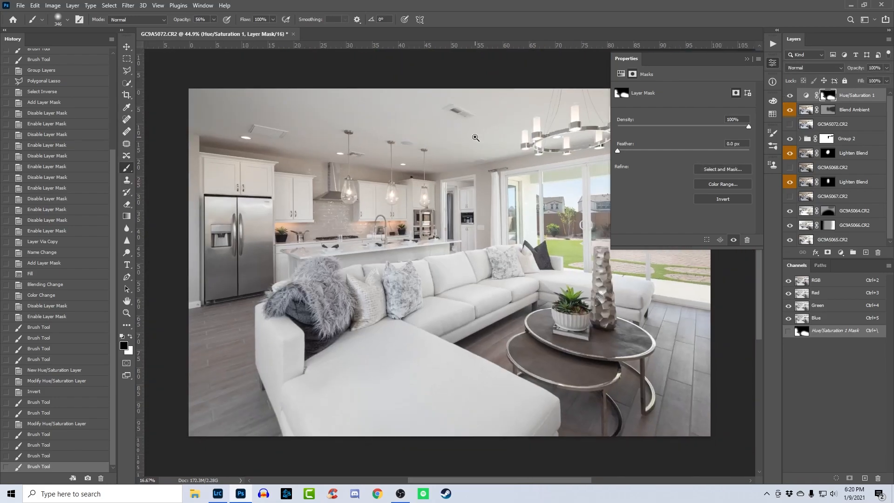
key(z)
drag(422, 168, 541, 152)
click(772, 63)
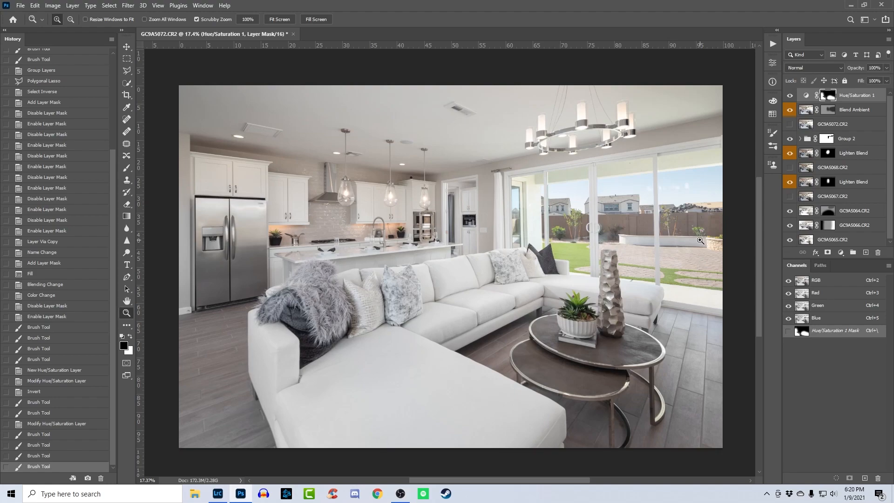
click(840, 252)
click(868, 308)
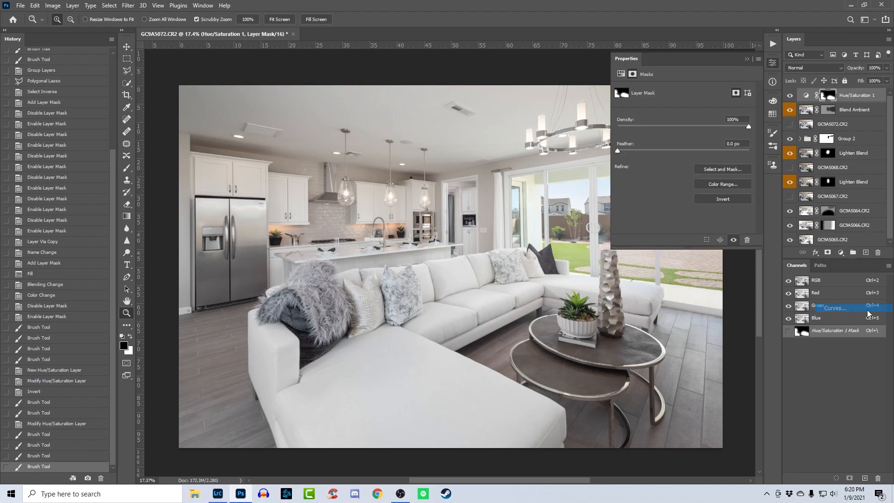
click(690, 87)
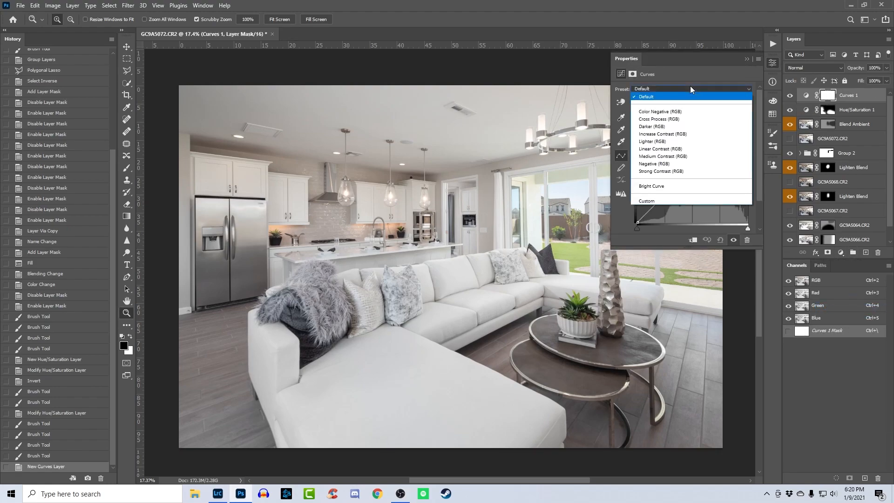
click(694, 133)
- Compare the room with the Curves 1 layer hidden and shown
click(788, 96)
click(788, 96)
click(787, 96)
click(787, 95)
click(788, 96)
click(788, 96)
click(789, 96)
click(789, 96)
click(789, 96)
click(790, 97)
click(790, 96)
click(790, 96)
click(772, 63)
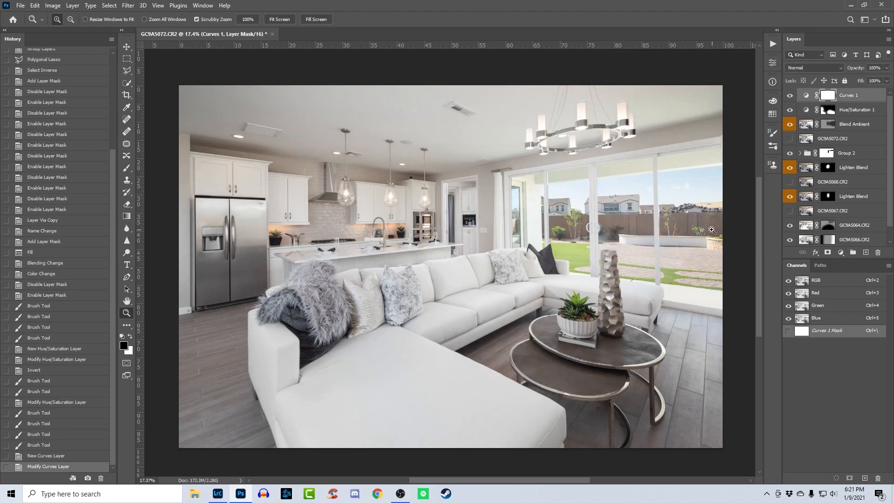
- Examine the refrigerator and the neighbouring areas of the room up close for marks and blemishes
drag(371, 167, 377, 169)
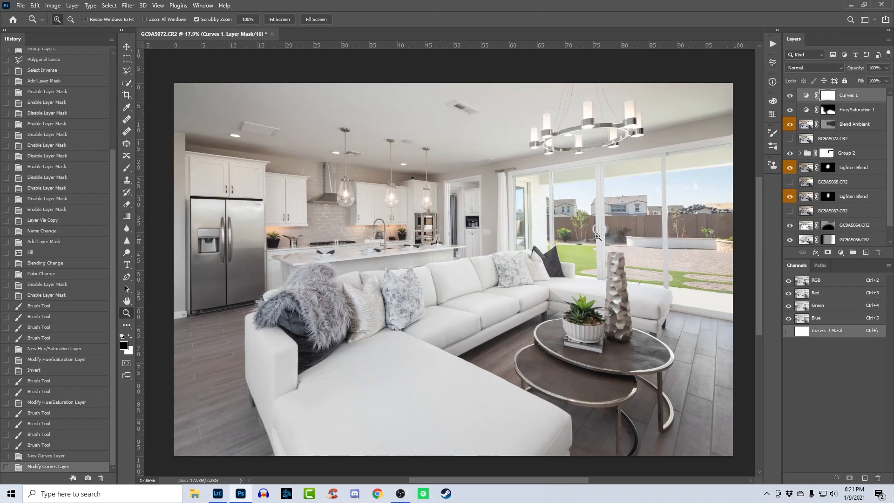
drag(236, 236, 270, 274)
drag(270, 276, 423, 287)
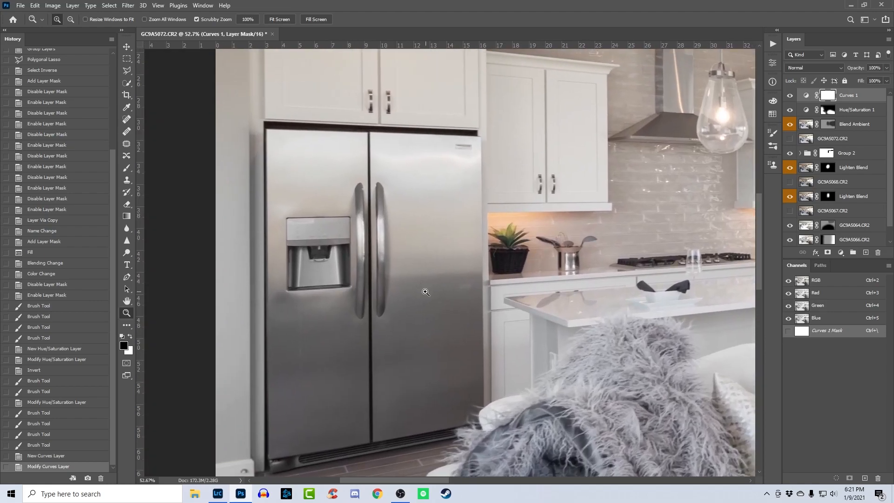
drag(596, 289, 363, 302)
drag(485, 264, 369, 335)
drag(490, 178, 556, 192)
key(ctrl+0)
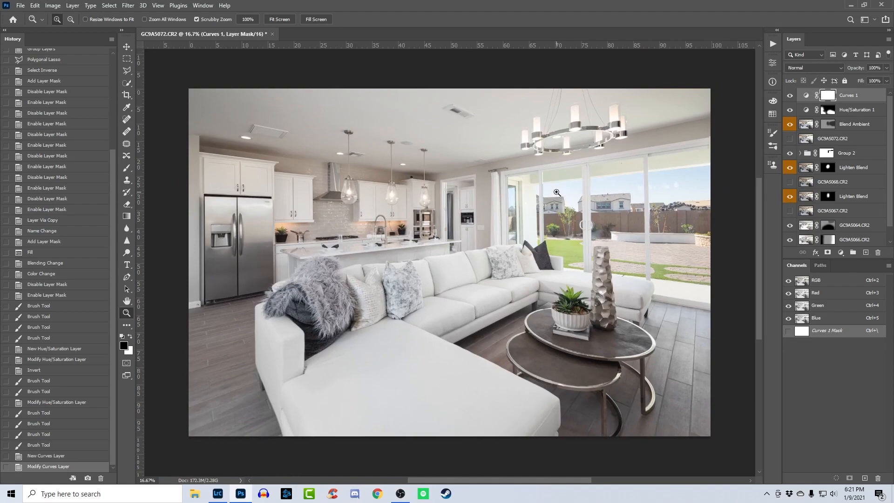
- Create a new empty layer on top and spot heal the marks below the refrigerator's water dispenser
key(ctrl+shift+alt+n)
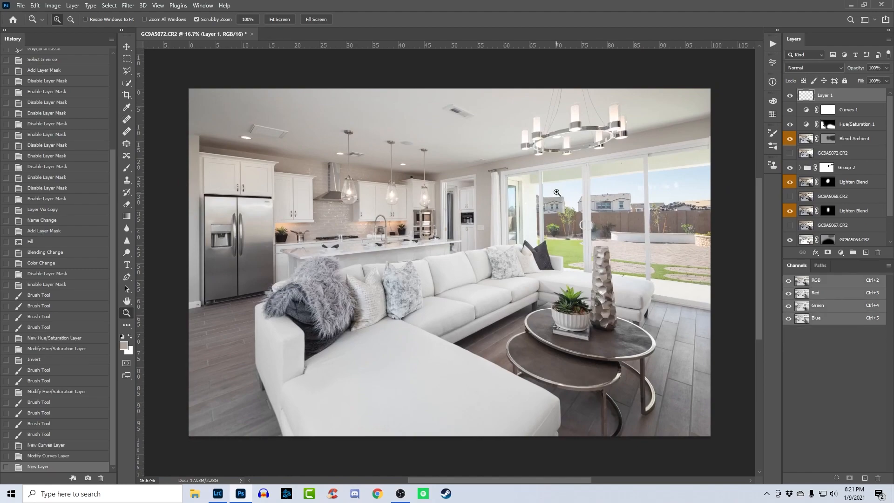
key(j)
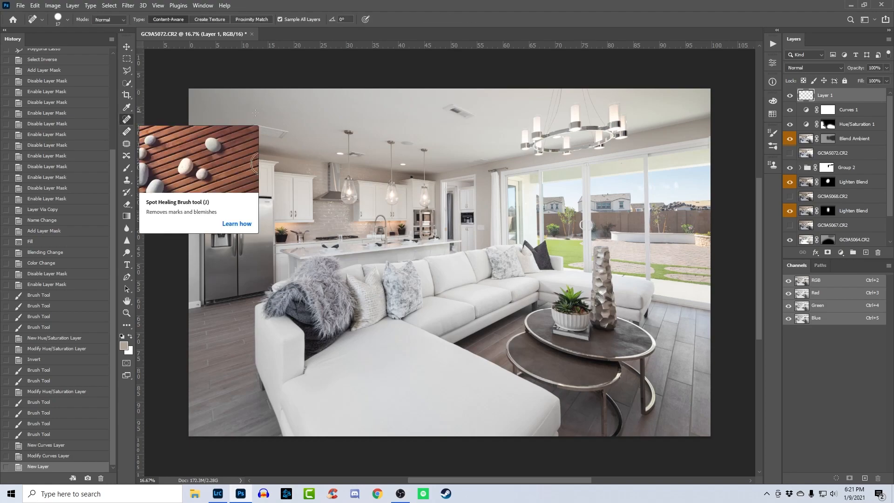
drag(258, 205, 264, 205)
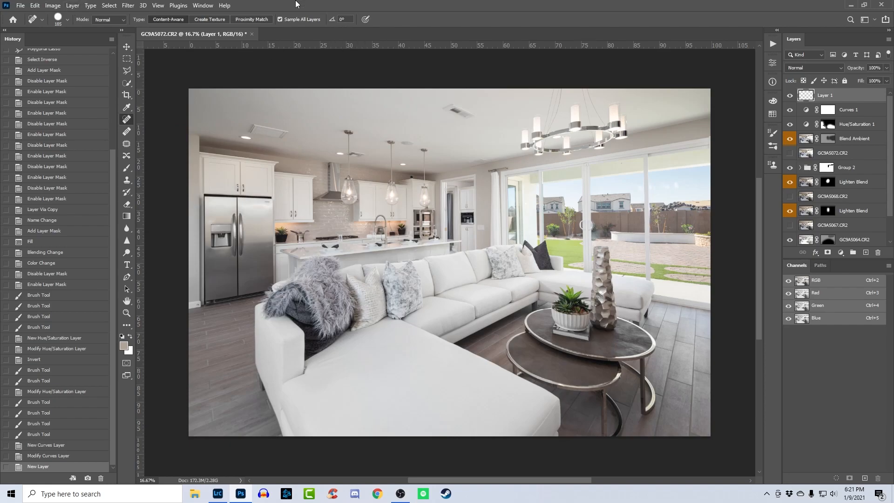
drag(212, 256, 310, 262)
key(j)
drag(366, 284, 335, 282)
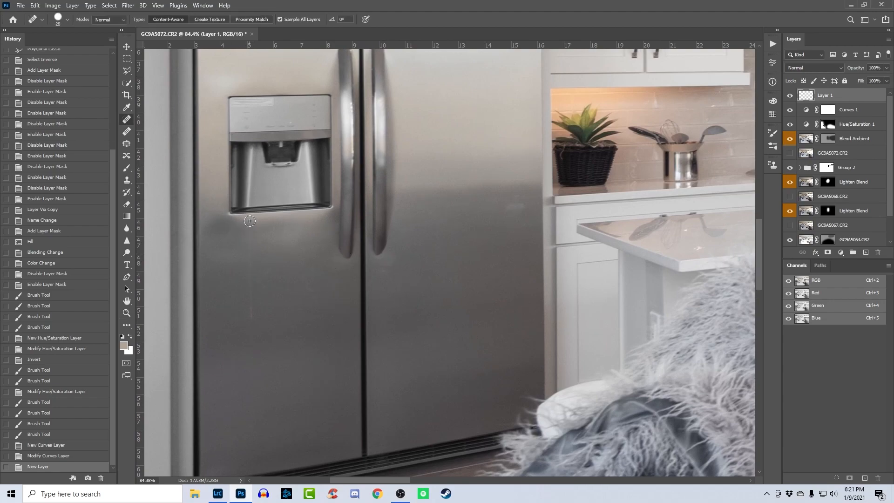
click(250, 221)
shift+click(252, 322)
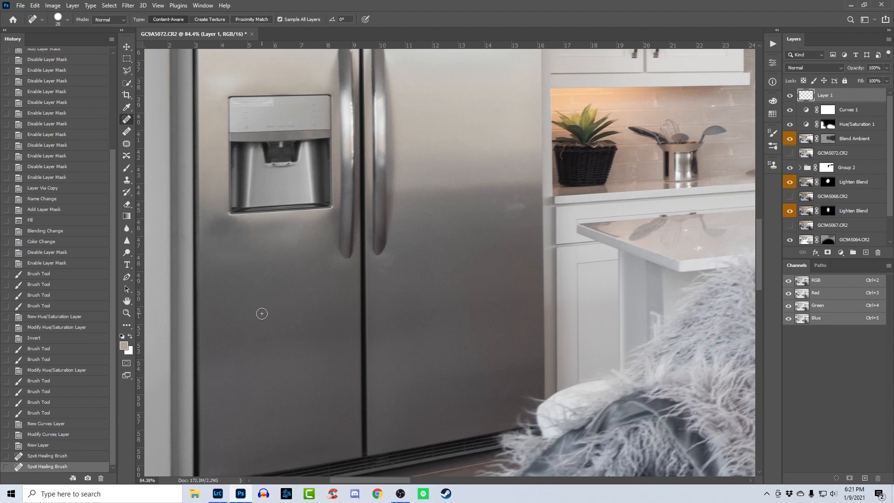
- Spot heal the remaining small marks on the refrigerator doors and in the kitchen area
click(269, 273)
click(311, 268)
mouse_move(473, 245)
mouse_down()
mouse_move(364, 302)
mouse_move(317, 366)
mouse_up()
click(405, 358)
click(326, 274)
click(316, 367)
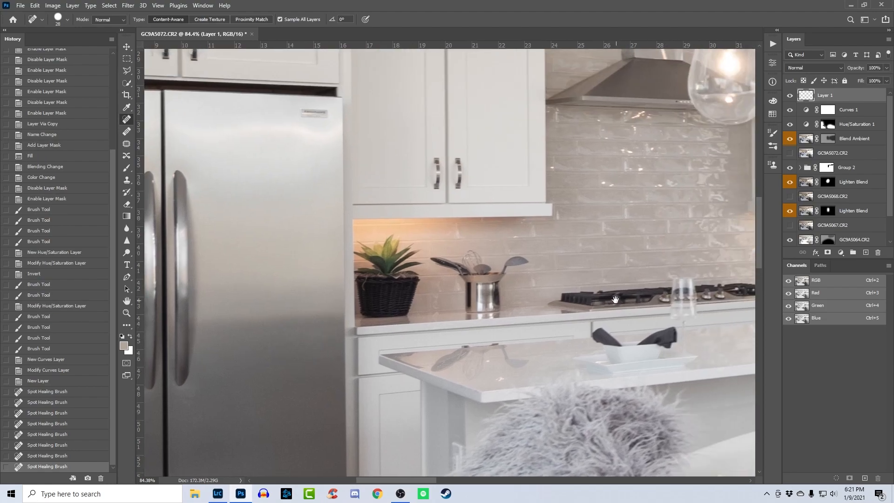
drag(689, 298, 326, 261)
mouse_move(529, 275)
mouse_down()
mouse_move(646, 291)
mouse_move(348, 354)
mouse_move(467, 306)
mouse_up()
click(647, 291)
click(355, 204)
drag(569, 274, 474, 258)
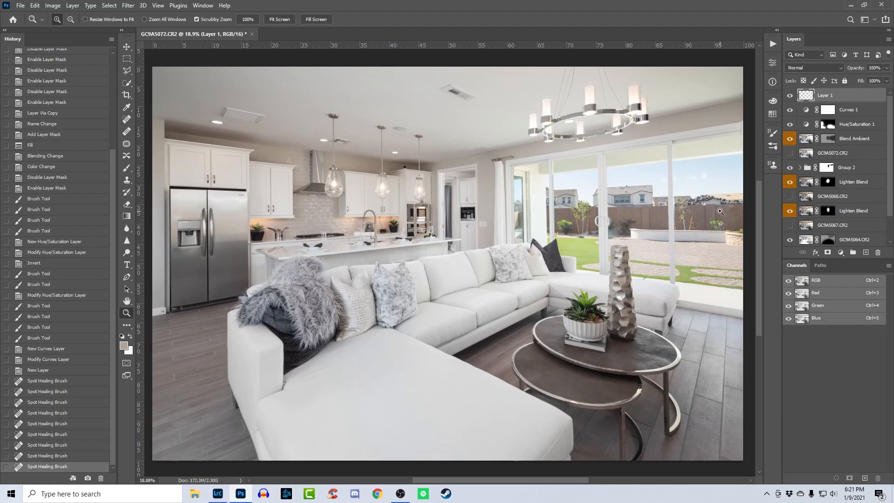
- Try to remove the glass reflections over the patio's block wall with a smaller Spot Healing Brush
drag(706, 216, 746, 224)
drag(741, 226, 400, 278)
drag(449, 255, 482, 259)
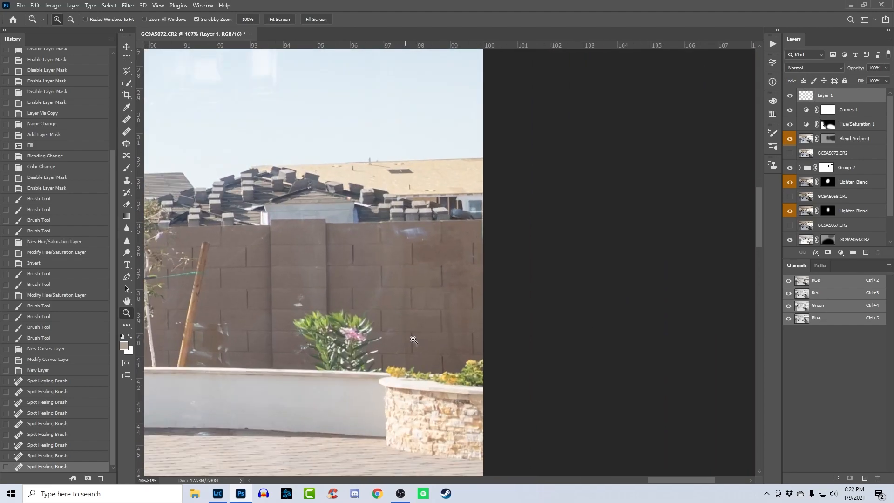
key(j)
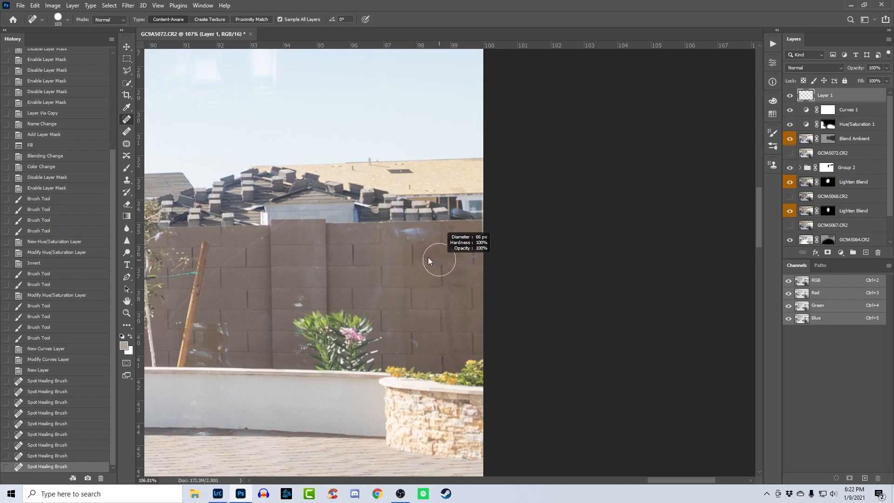
mouse_move(409, 253)
mouse_down()
mouse_move(466, 285)
mouse_move(452, 322)
mouse_move(470, 347)
mouse_up()
key(ctrl+z)
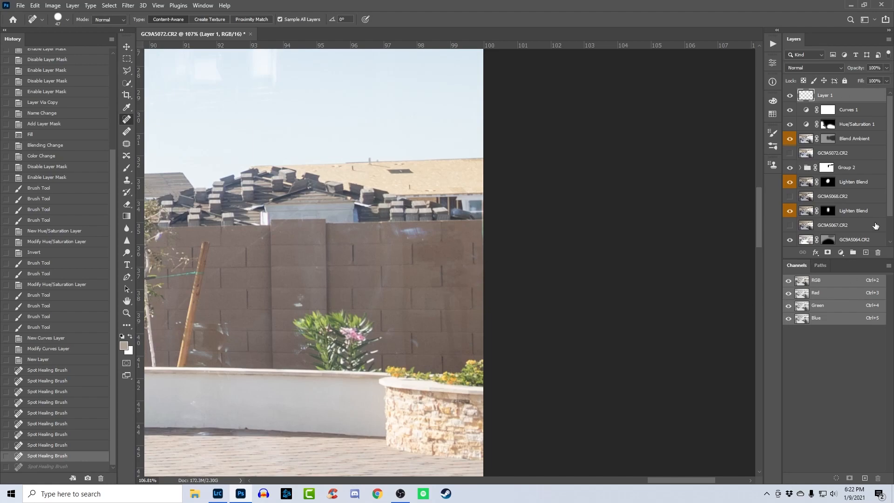
- Create another empty layer above Layer 1 and set its blend mode to Lighten
key(ctrl+shift+alt+n)
click(813, 68)
click(801, 136)
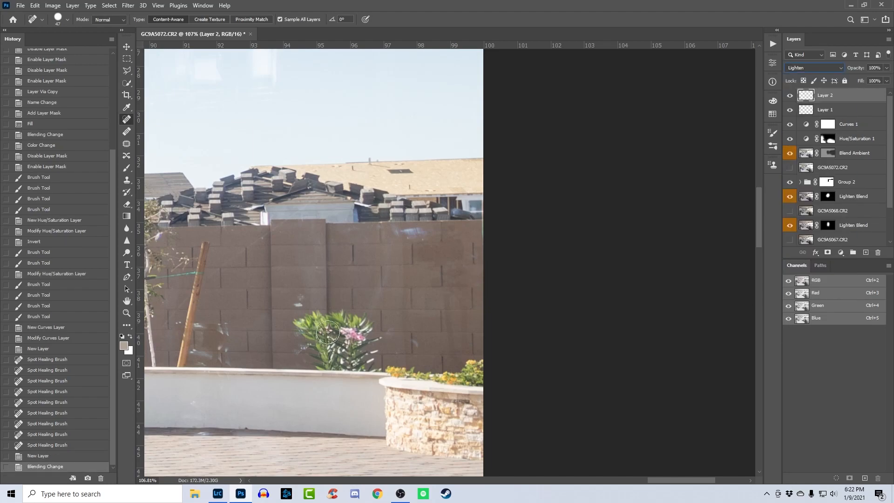
- On Layer 2, paint over the glass reflections on the patio's block wall with the sampled wall color at 38% brush opacity
click(127, 167)
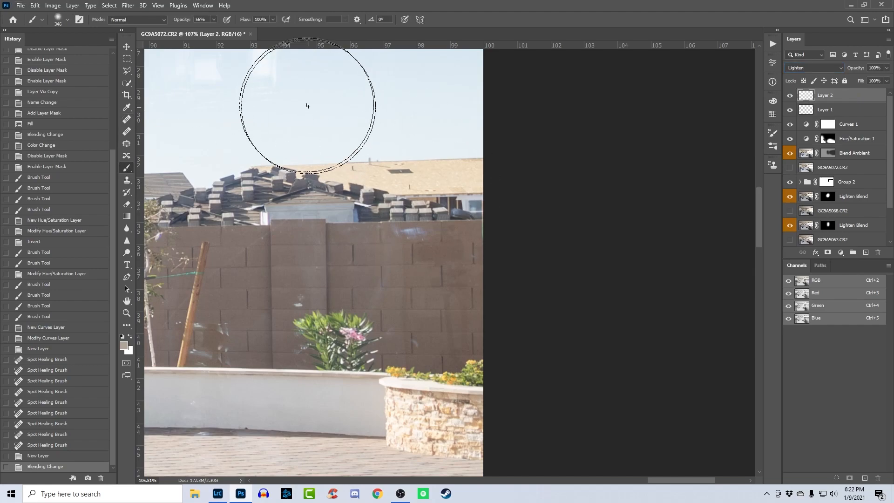
drag(184, 23, 175, 24)
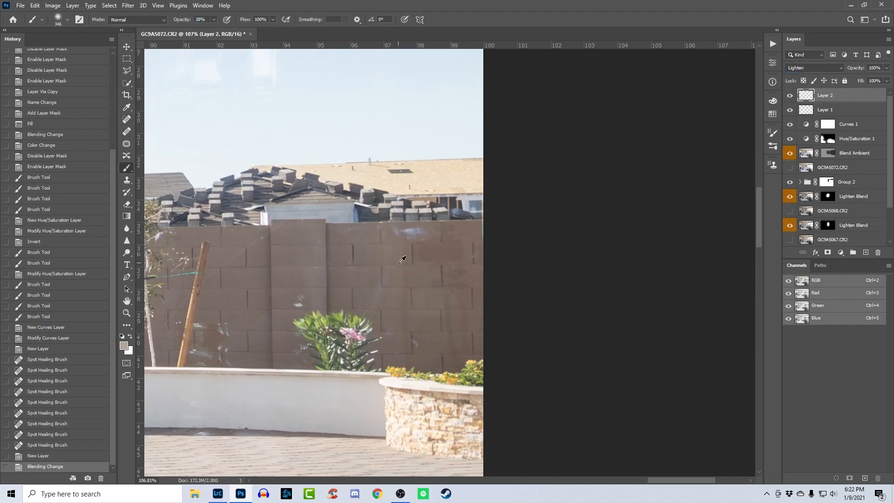
alt+click(390, 254)
drag(425, 265, 366, 267)
click(439, 241)
- Compare the block wall with Layer 2 hidden and shown, both up close and in the full image
click(789, 96)
click(789, 95)
key(z)
key(ctrl+0)
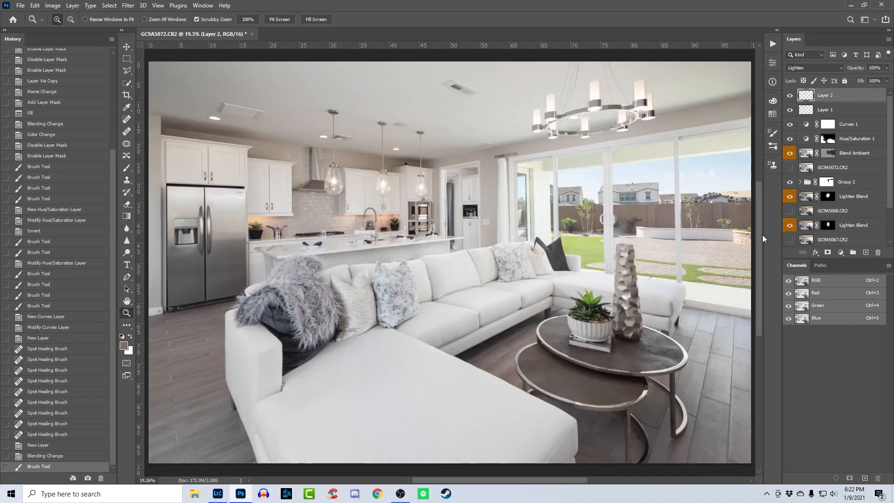
drag(717, 217, 751, 219)
drag(405, 272, 525, 267)
click(791, 98)
click(790, 96)
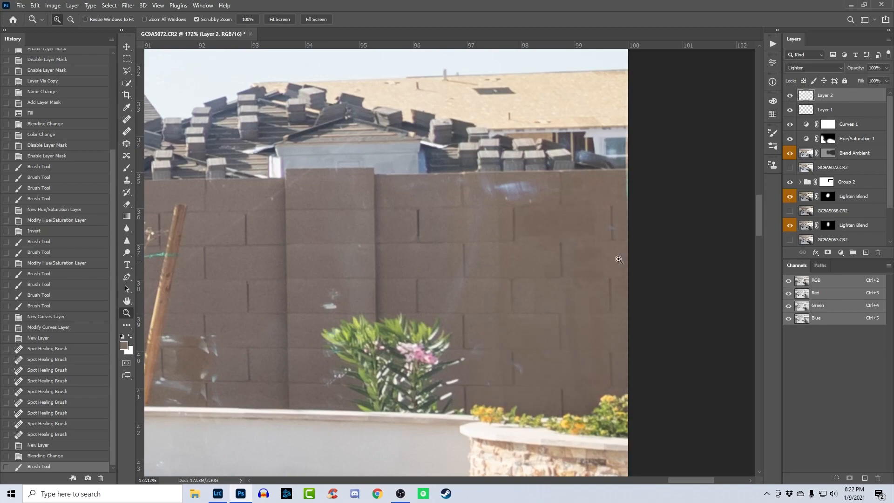
key(ctrl+0)
drag(599, 250, 617, 269)
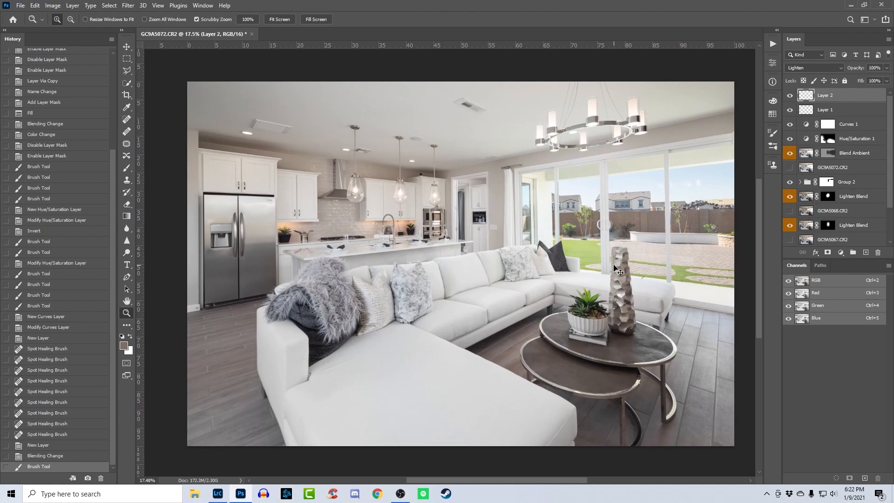
- Flatten all layers into a single background and save the blended image
key(ctrl+shift+e)
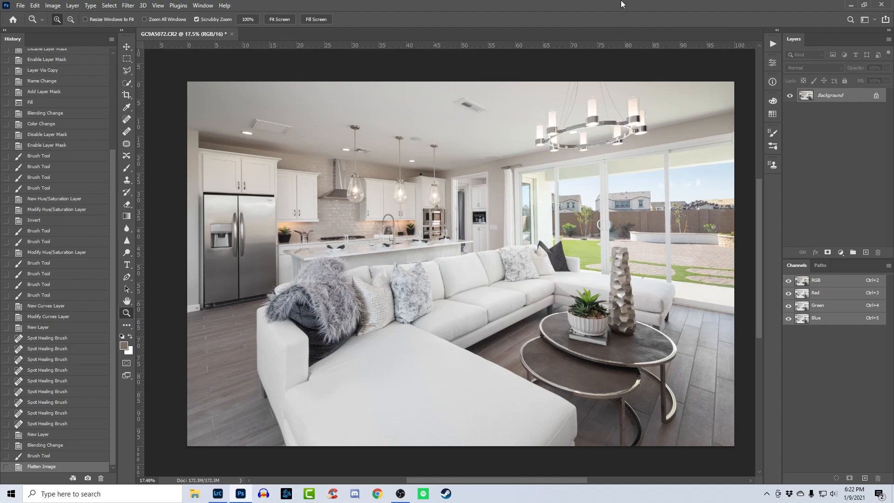
key(ctrl+s)
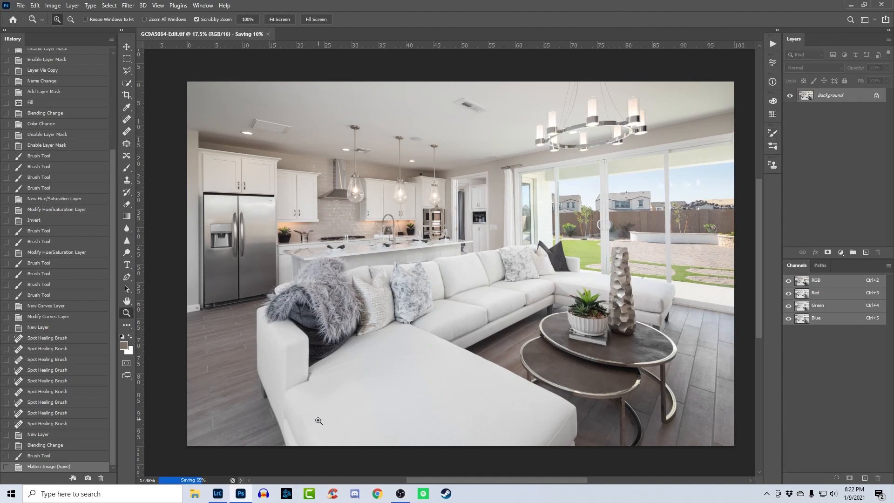
- Switch to Lightroom Classic, give the edited TIFF a rating of 5 and apply the Vertical Upright perspective correction
click(217, 494)
key(5)
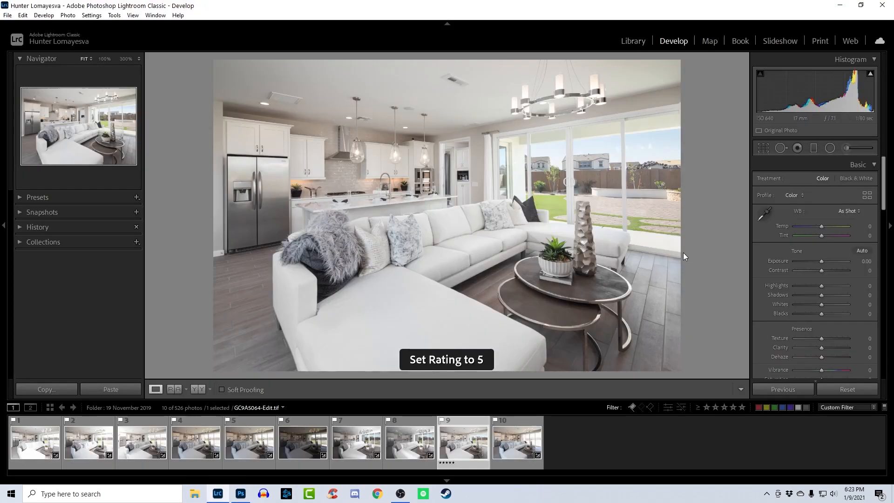
scroll(880, 286, down, 15)
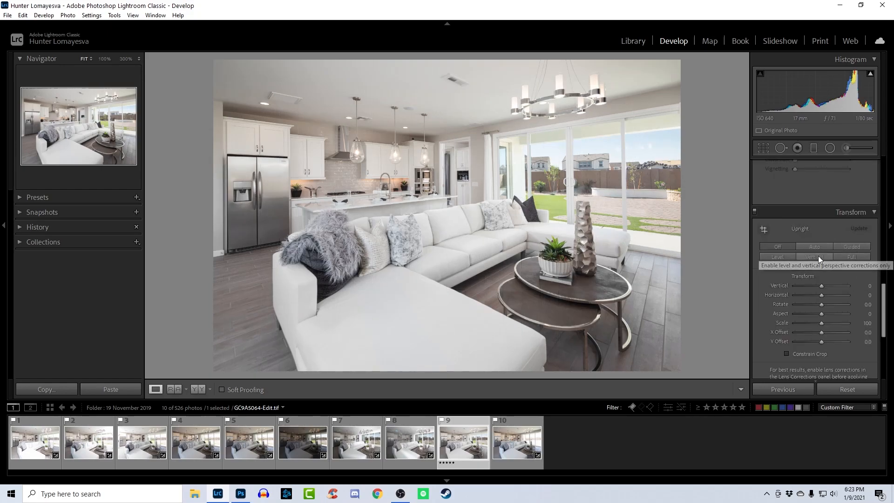
click(818, 256)
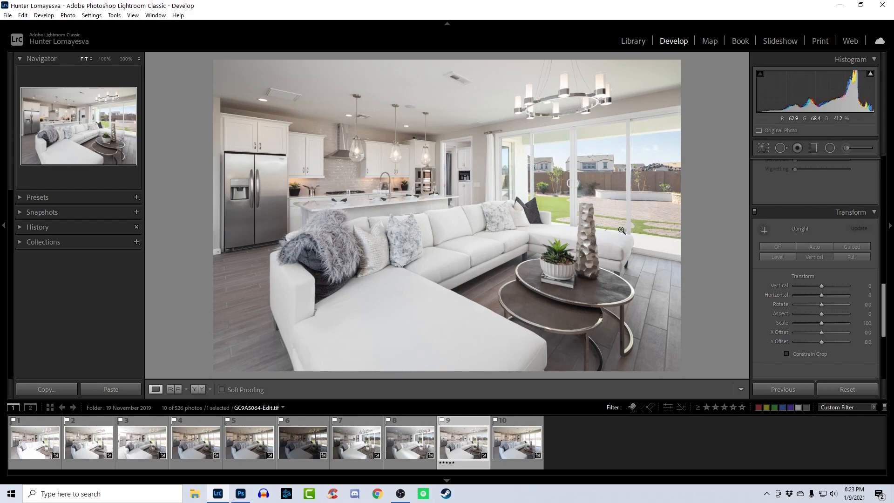
- Set the photo's exposure to −0.10 and its green luminance to −30
click(601, 142)
click(601, 142)
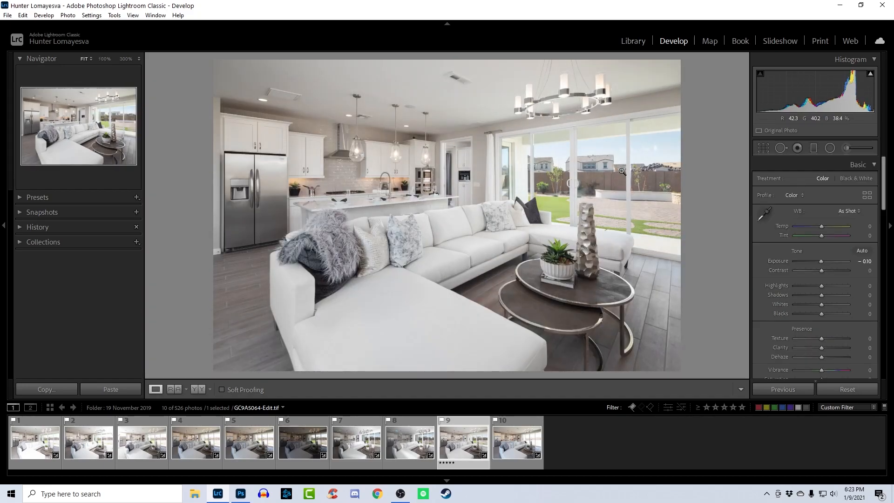
scroll(815, 298, down, 10)
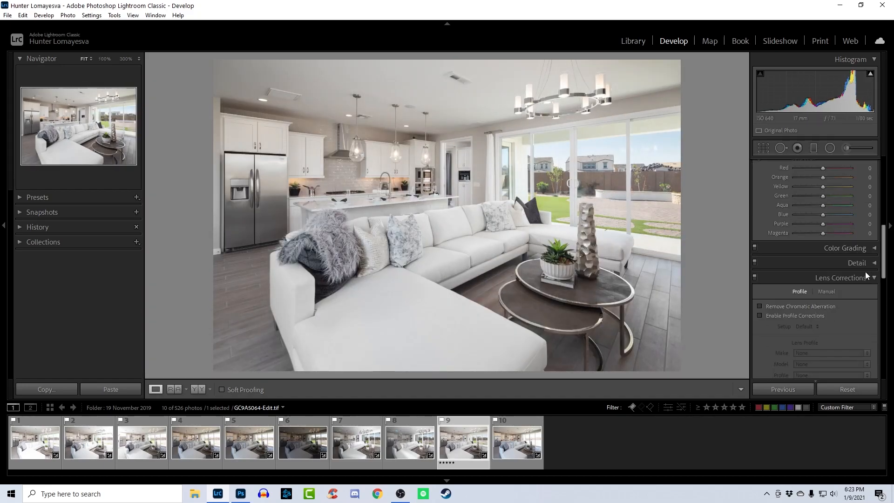
scroll(831, 183, up, 2)
click(835, 199)
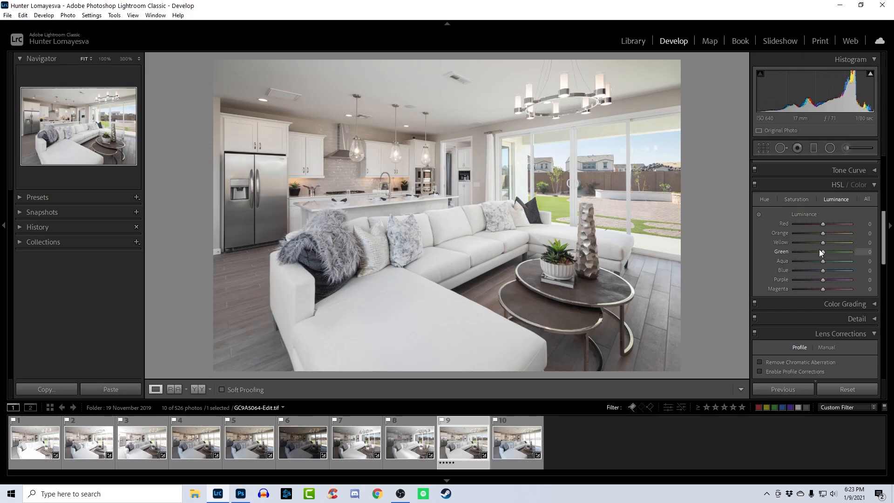
drag(818, 254, 814, 253)
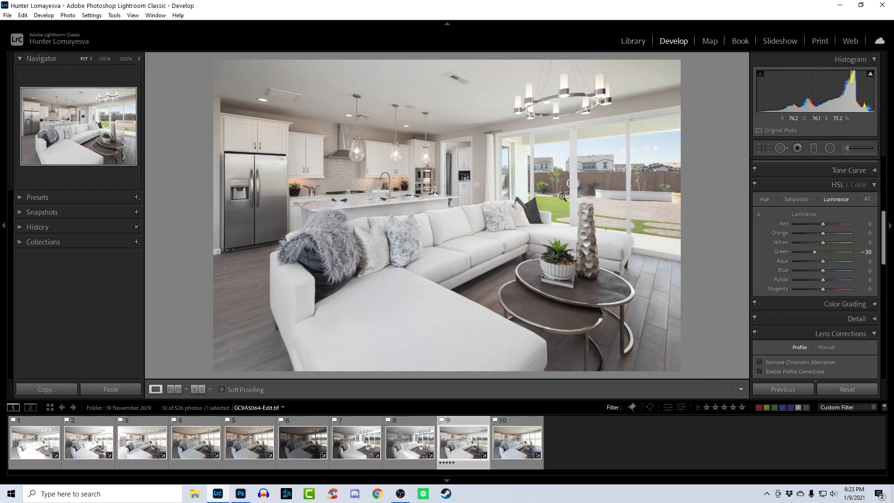
click(564, 196)
click(563, 195)
key(ctrl+1)
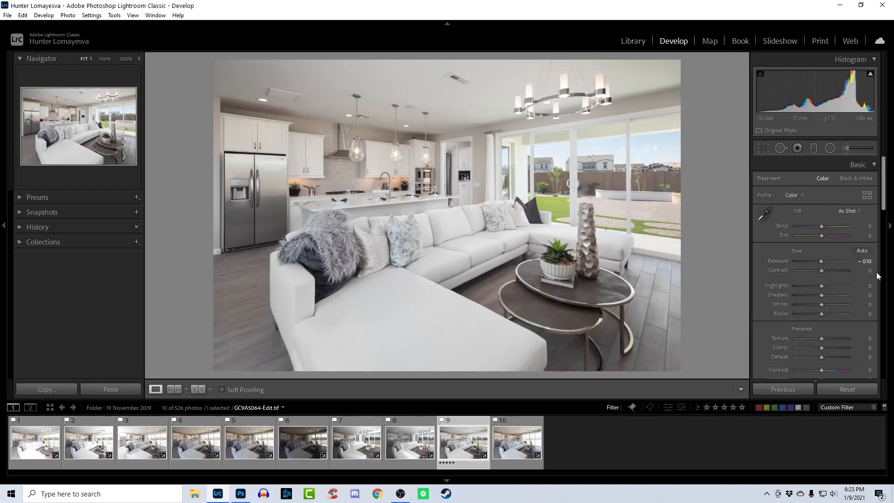